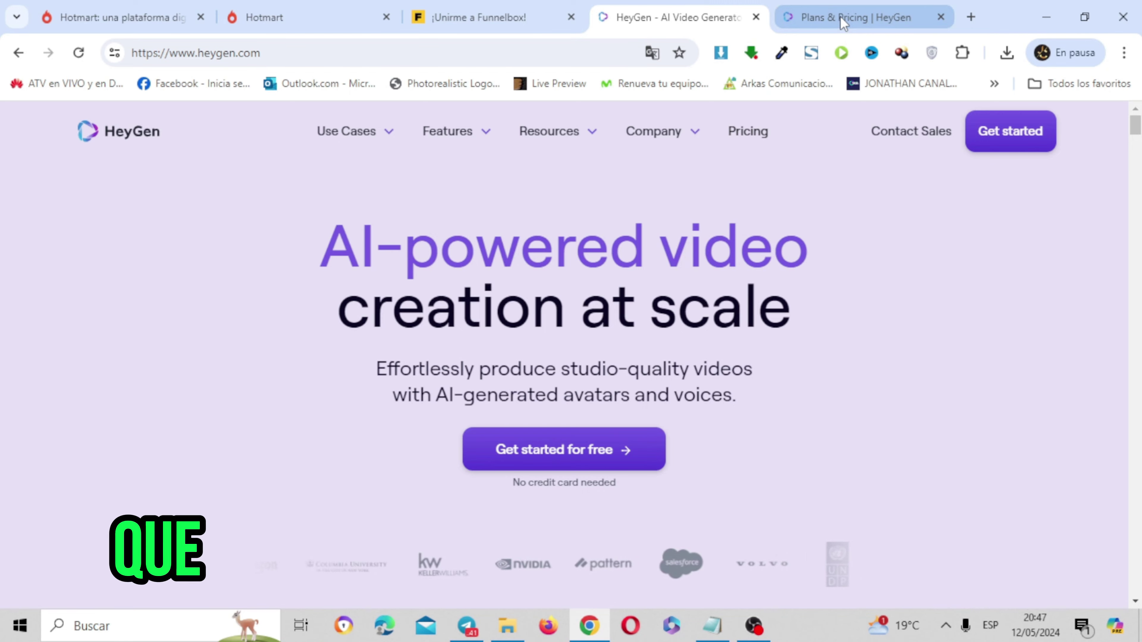
# - Review HeyGen's pricing plans and return to its home page
pyautogui.click(843, 23)
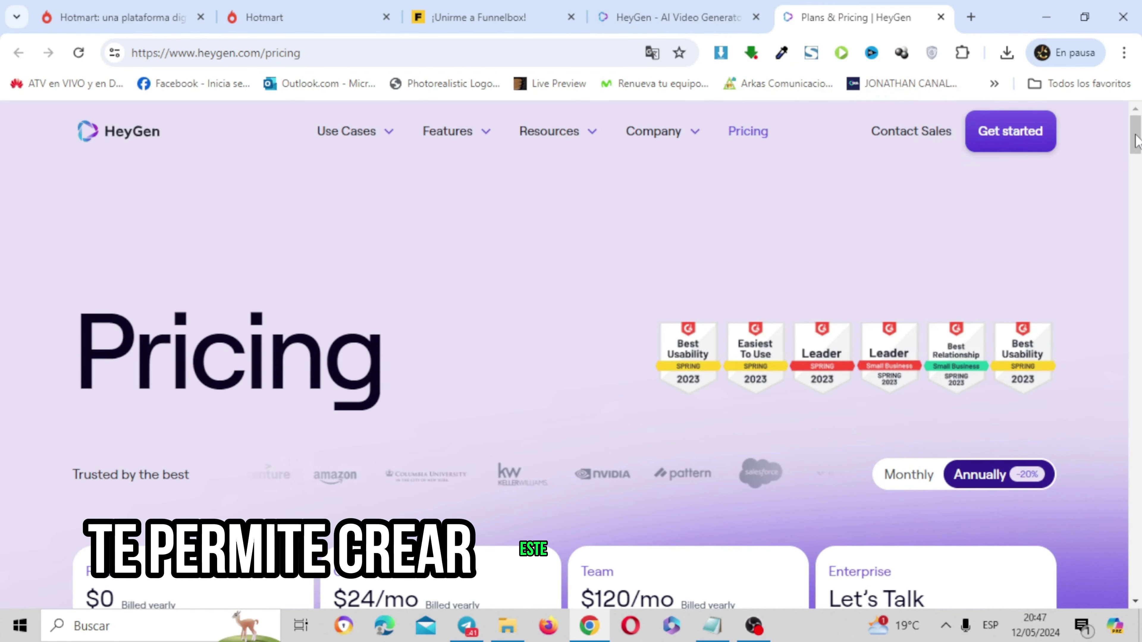
pyautogui.scroll(-5, 1135, 139)
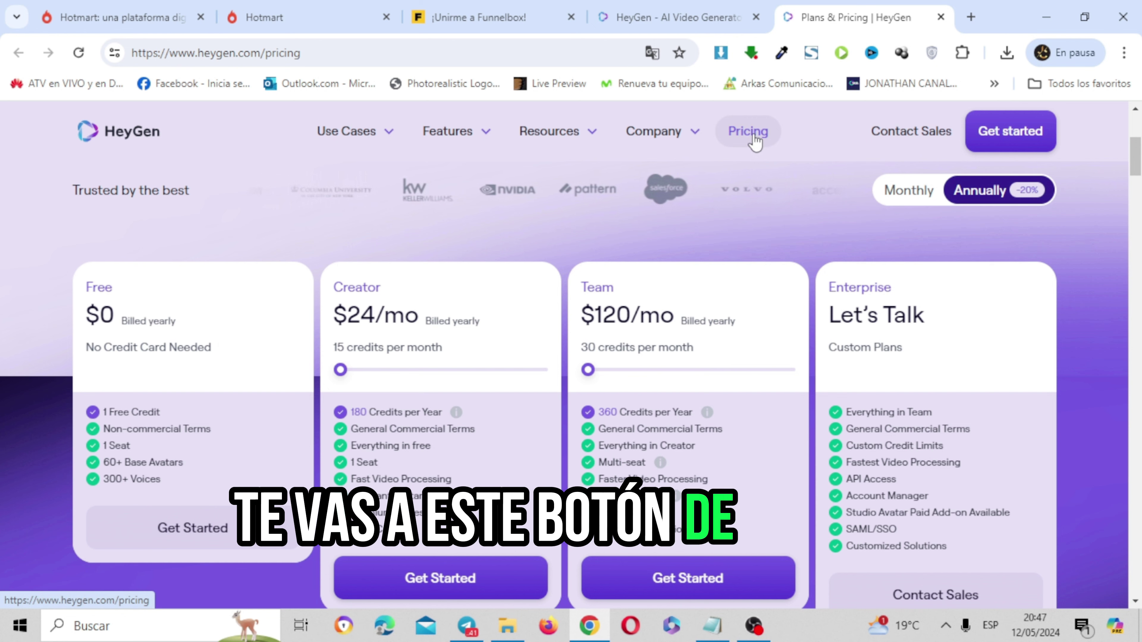
pyautogui.click(627, 7)
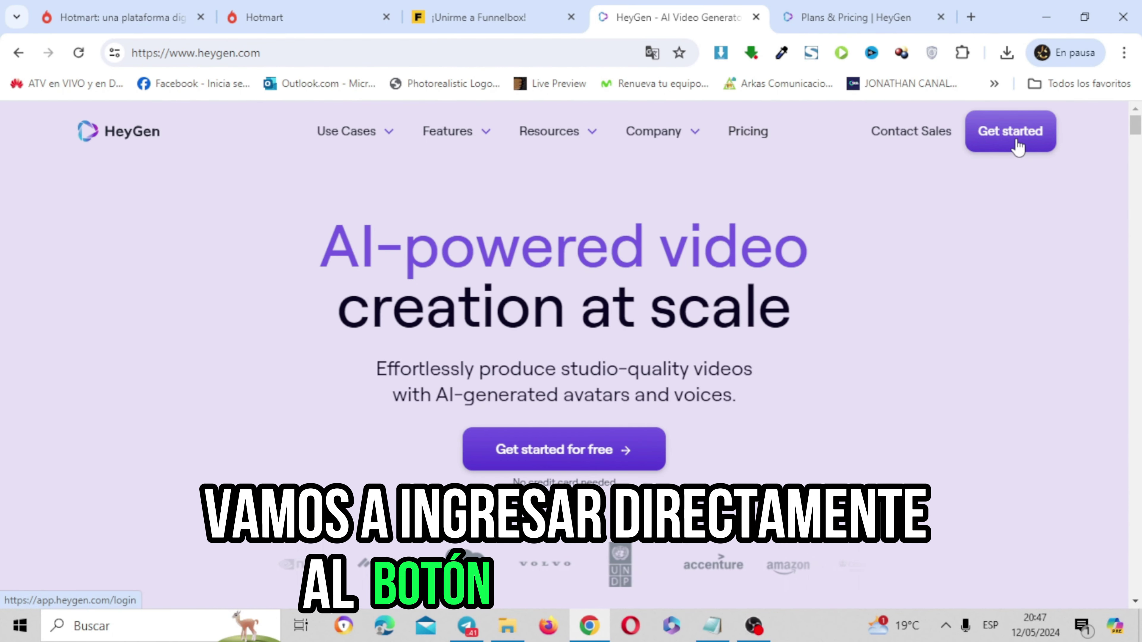
# - Start for free and sign in to HeyGen with the existing Google account, confirming access
pyautogui.click(602, 450)
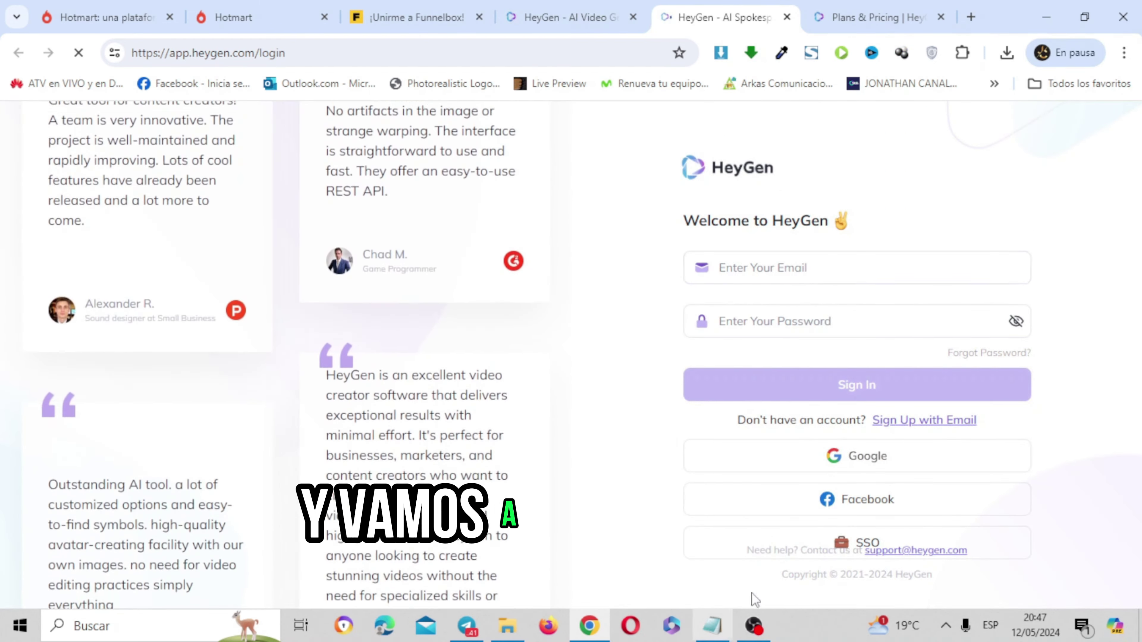
pyautogui.click(853, 459)
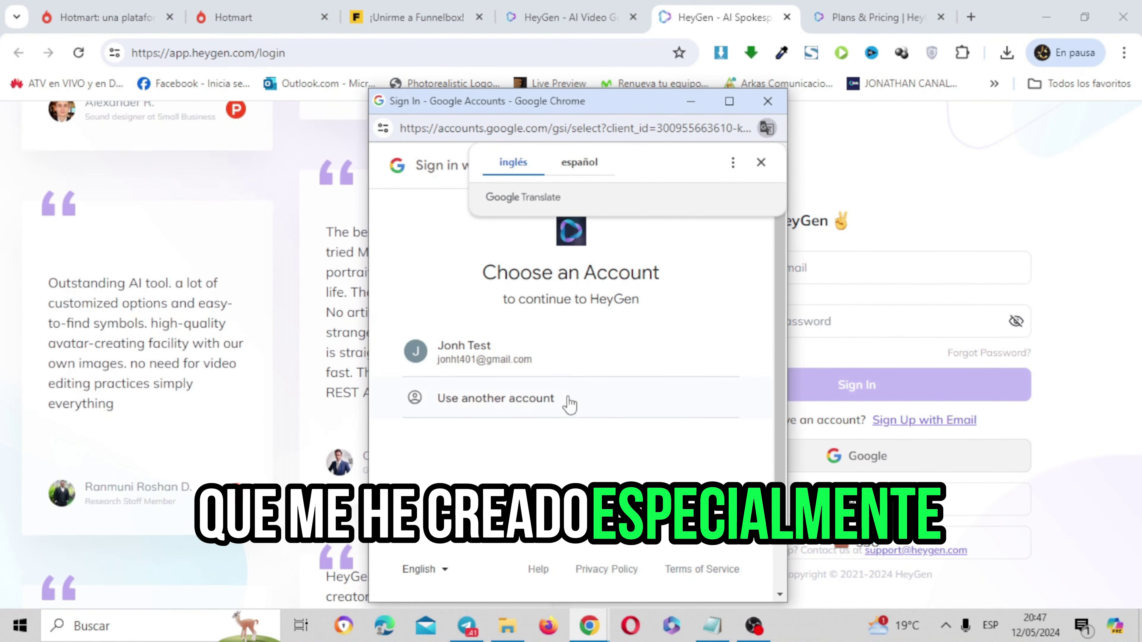
pyautogui.click(538, 366)
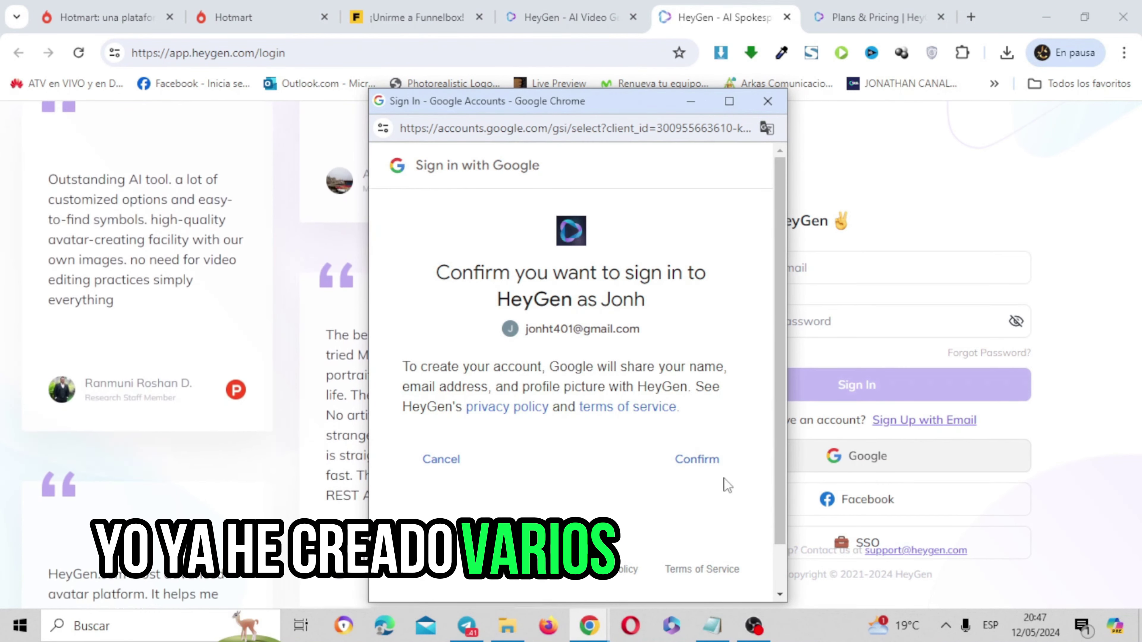
pyautogui.click(713, 472)
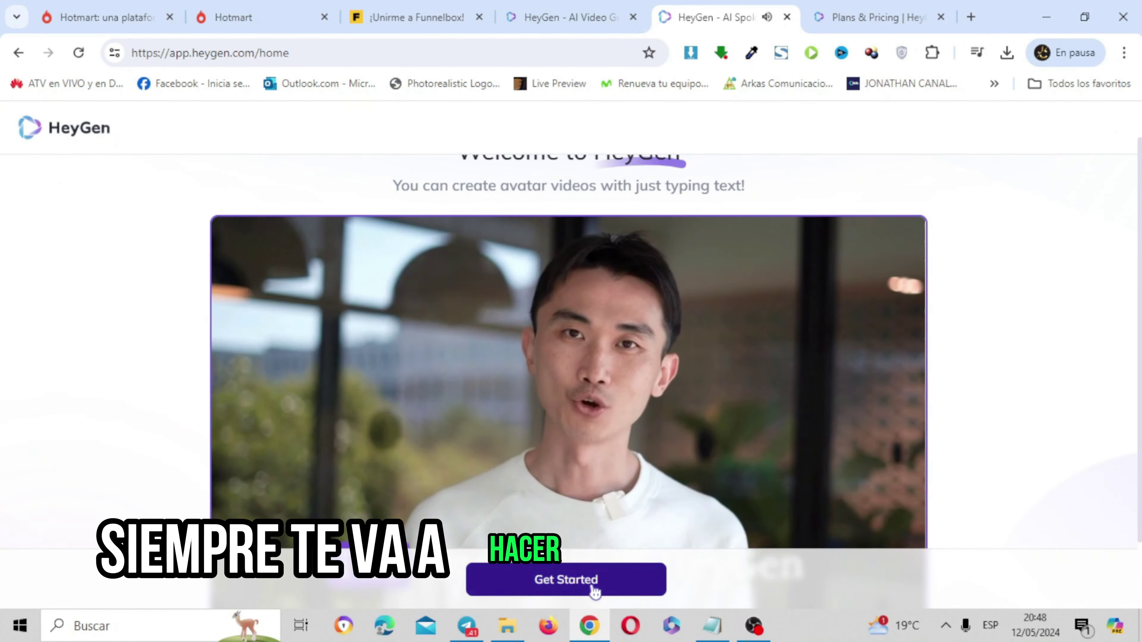
# - Begin the onboarding questionnaire, answering Myself for who the content is for and Content Creator for profession
pyautogui.click(594, 593)
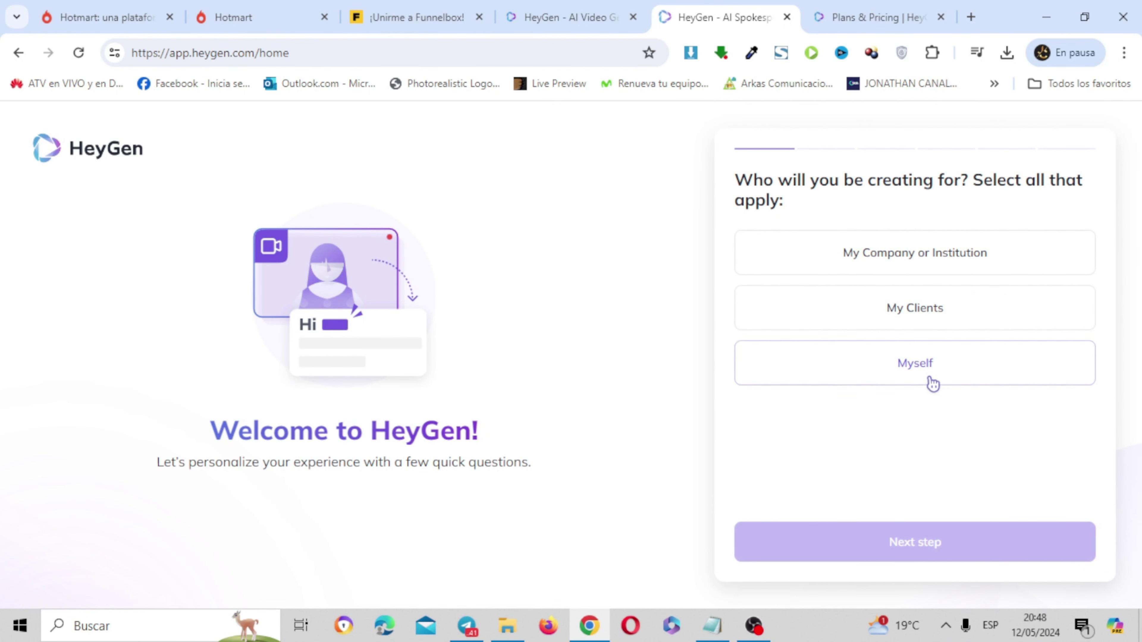
pyautogui.click(958, 383)
pyautogui.click(928, 547)
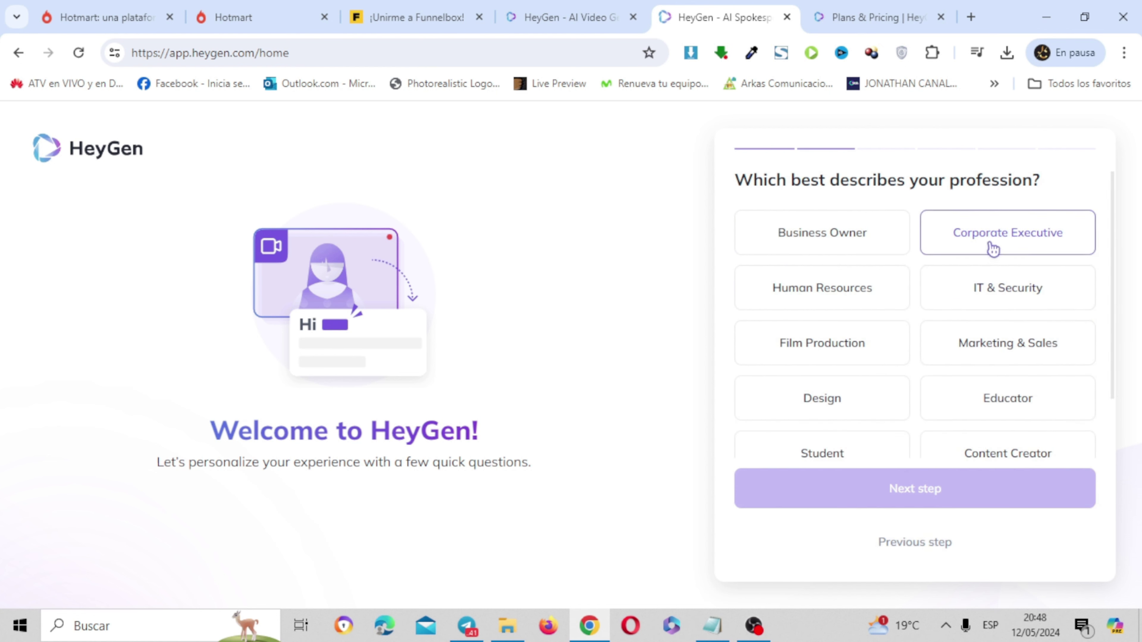
pyautogui.click(998, 456)
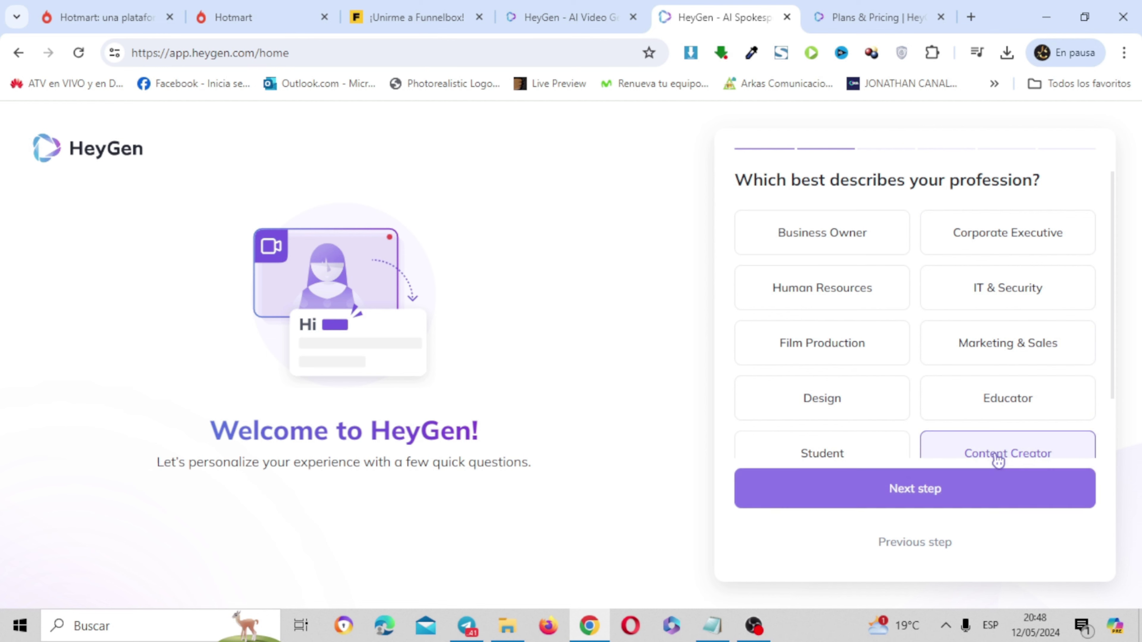
pyautogui.click(967, 490)
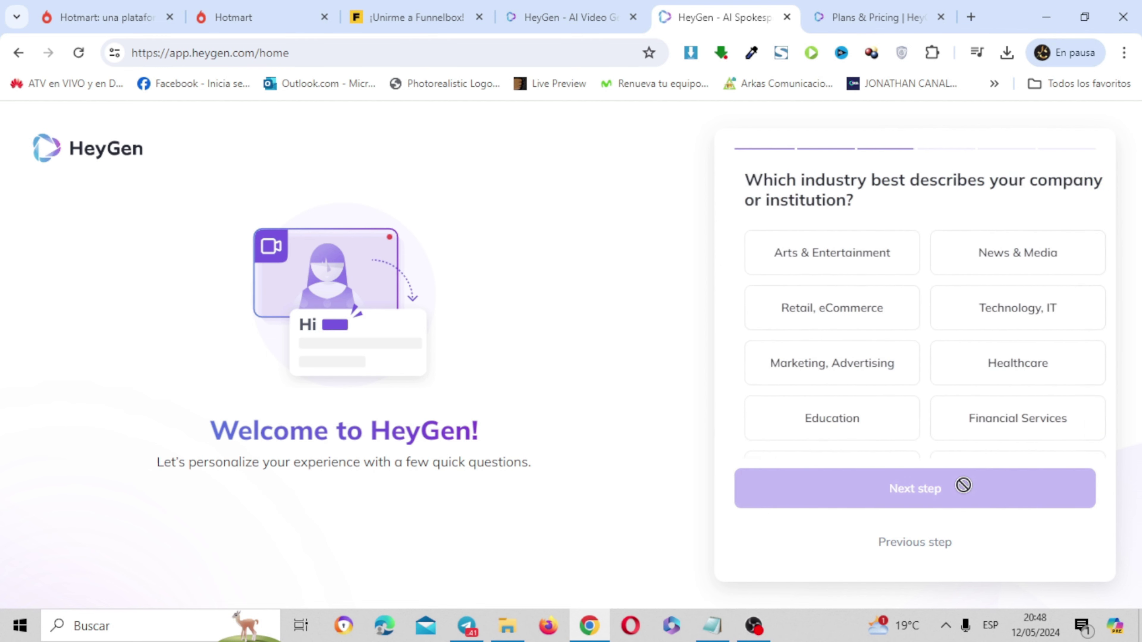
# - Choose Arts & Entertainment as the industry and YouTube as the referral source, and submit the questionnaire
pyautogui.click(852, 256)
pyautogui.moveTo(847, 428); pyautogui.dragTo(936, 492)
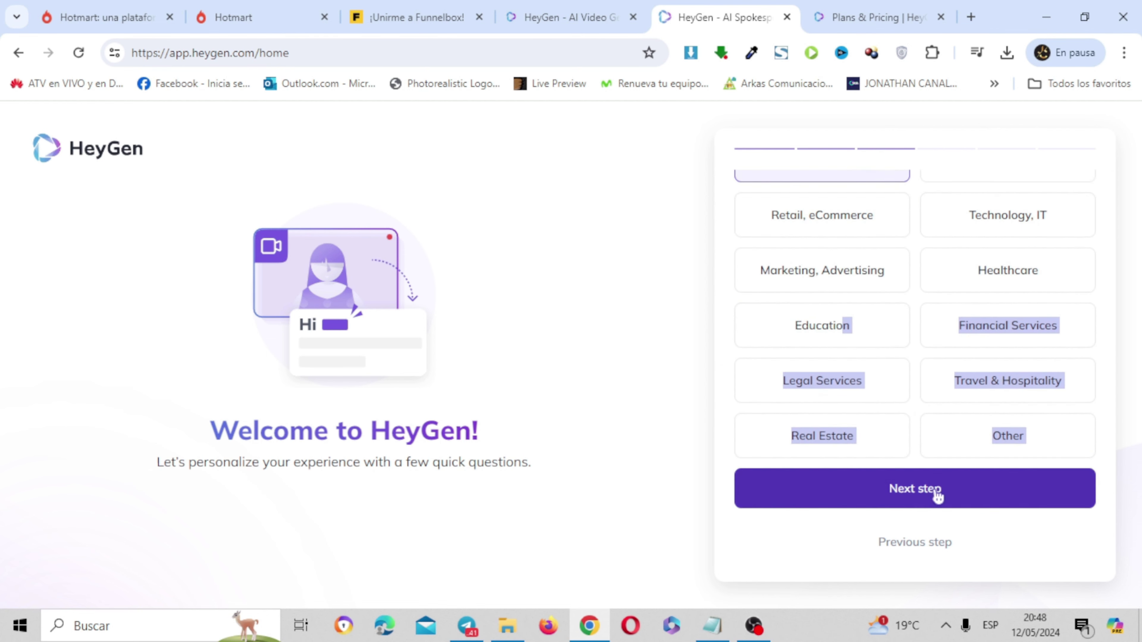
pyautogui.click(933, 488)
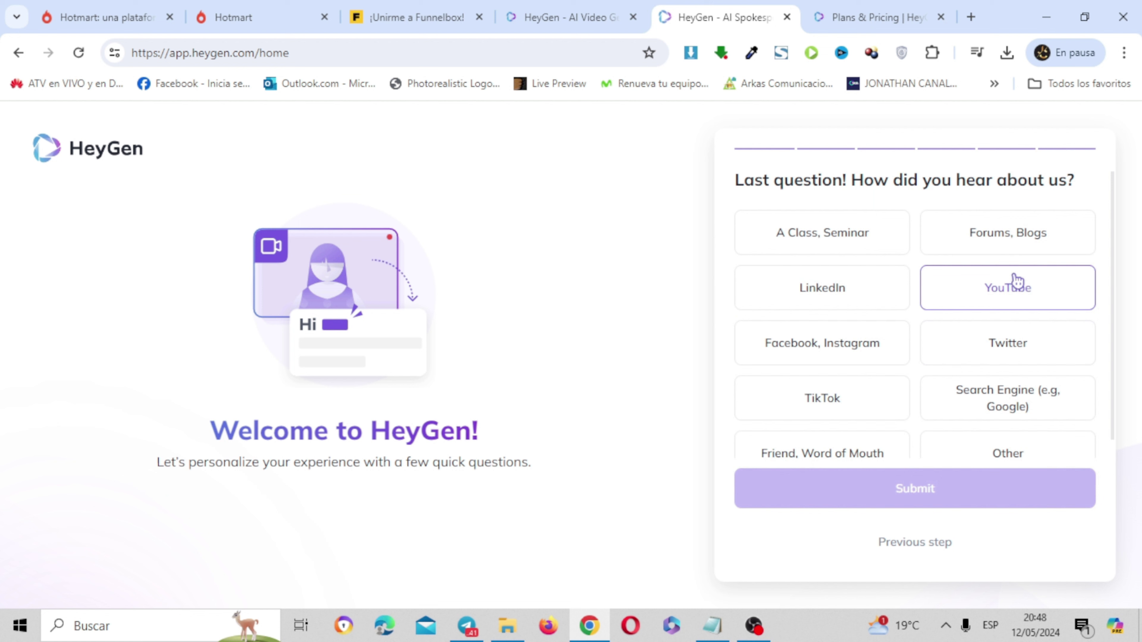
pyautogui.click(1017, 281)
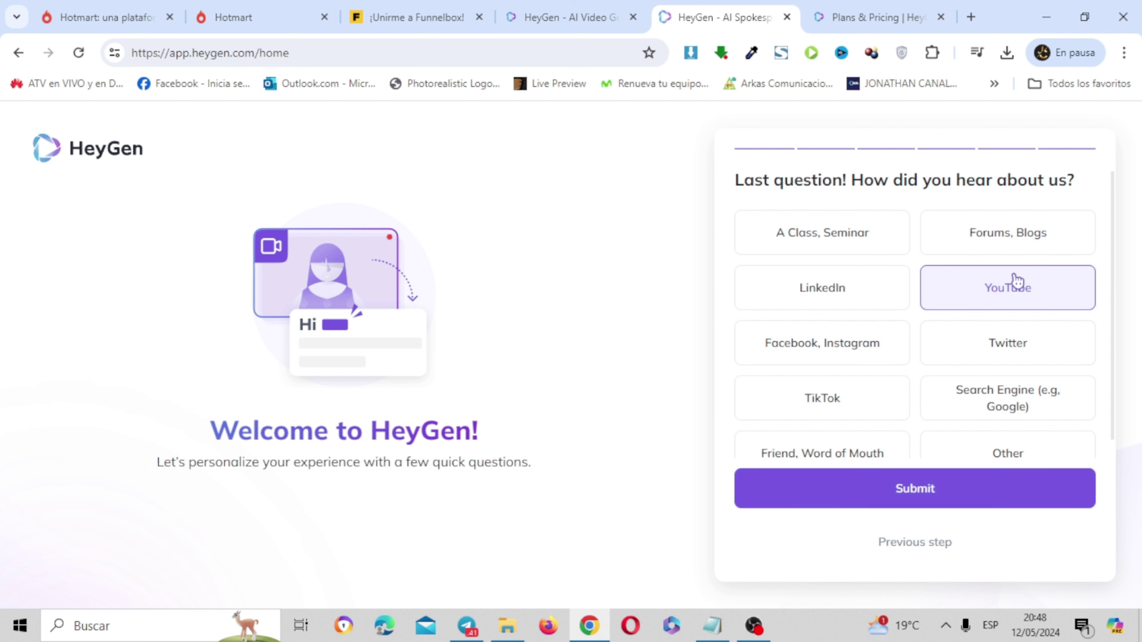
pyautogui.click(954, 495)
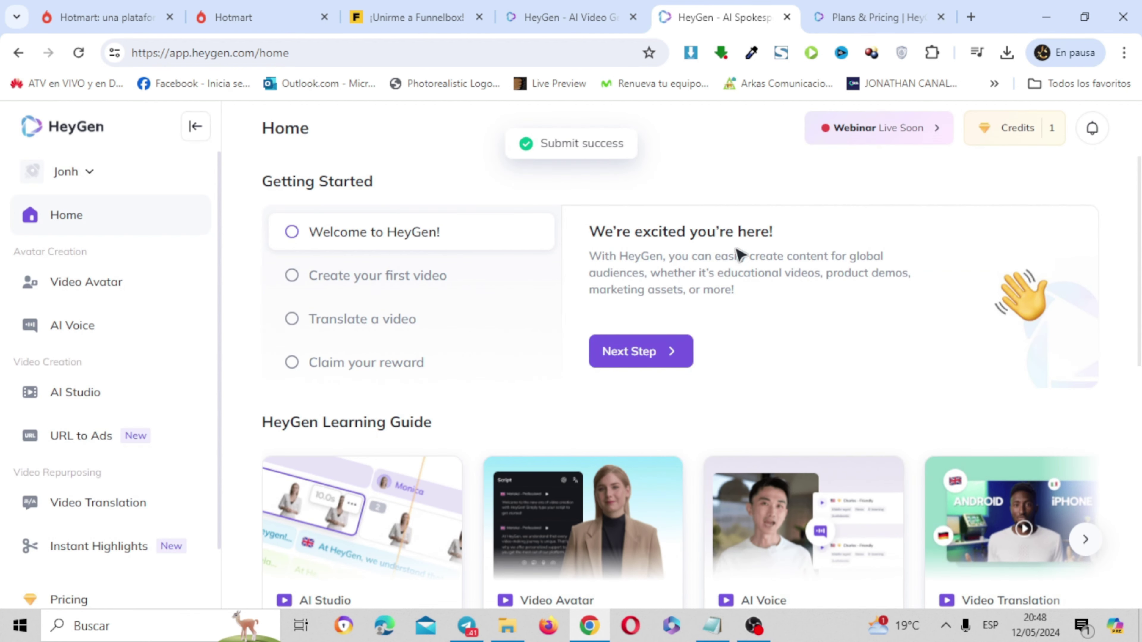
# - Open the URL to Ads tool for generating promo videos from a product link
pyautogui.moveTo(1056, 142)
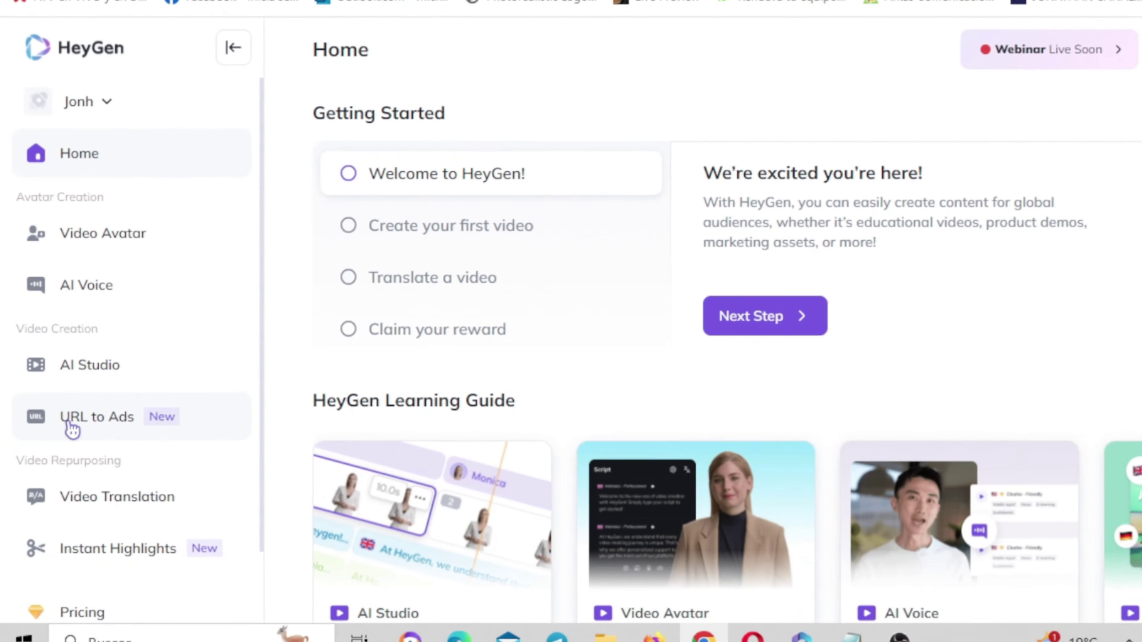
pyautogui.click(72, 427)
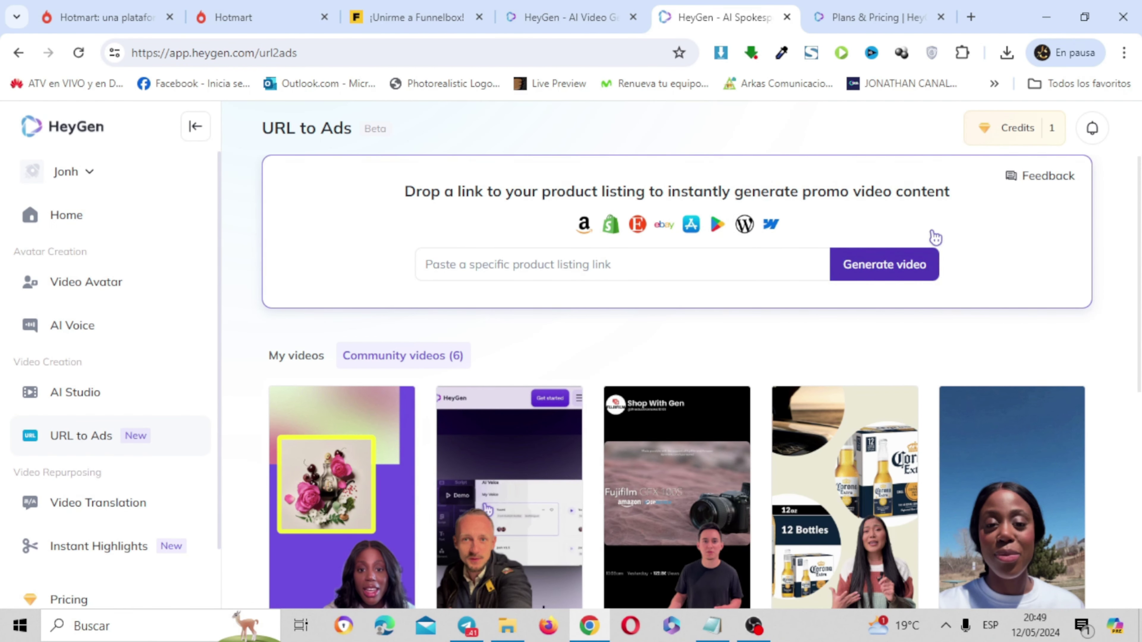
pyautogui.moveTo(1139, 203)
pyautogui.mouseDown()
pyautogui.moveTo(1138, 369)
pyautogui.moveTo(1137, 205)
pyautogui.mouseUp()
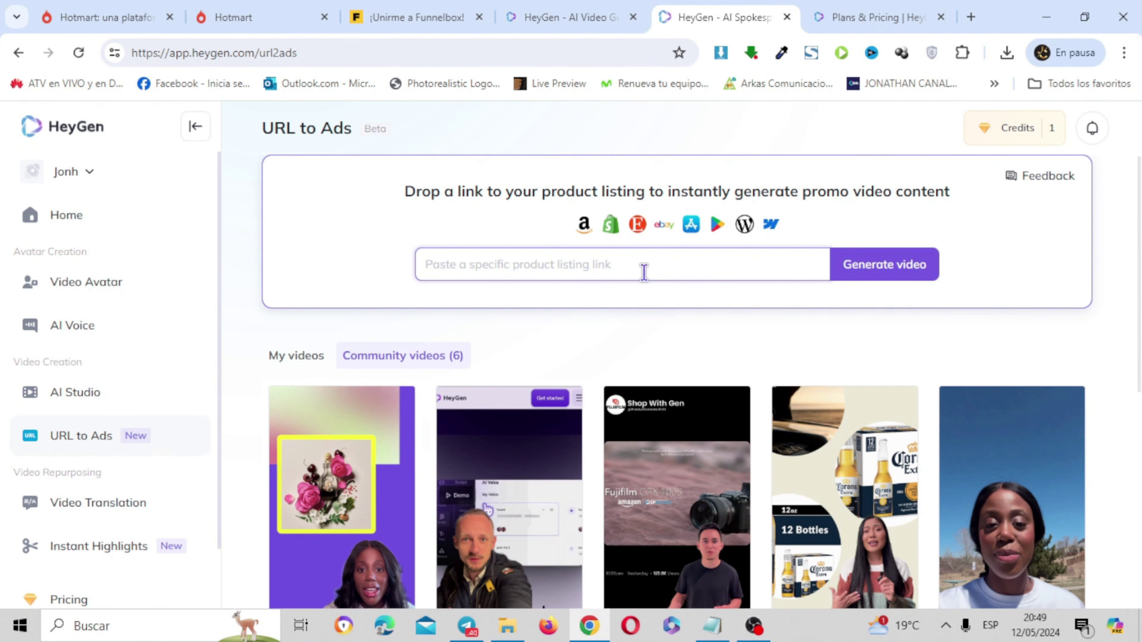
pyautogui.click(278, 25)
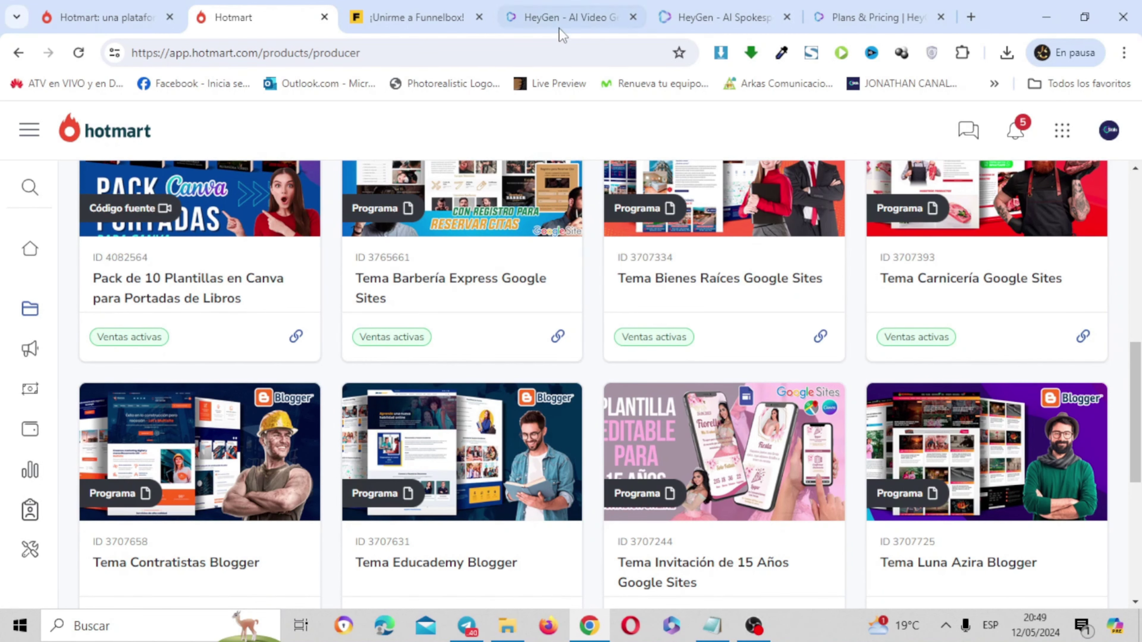
pyautogui.click(430, 9)
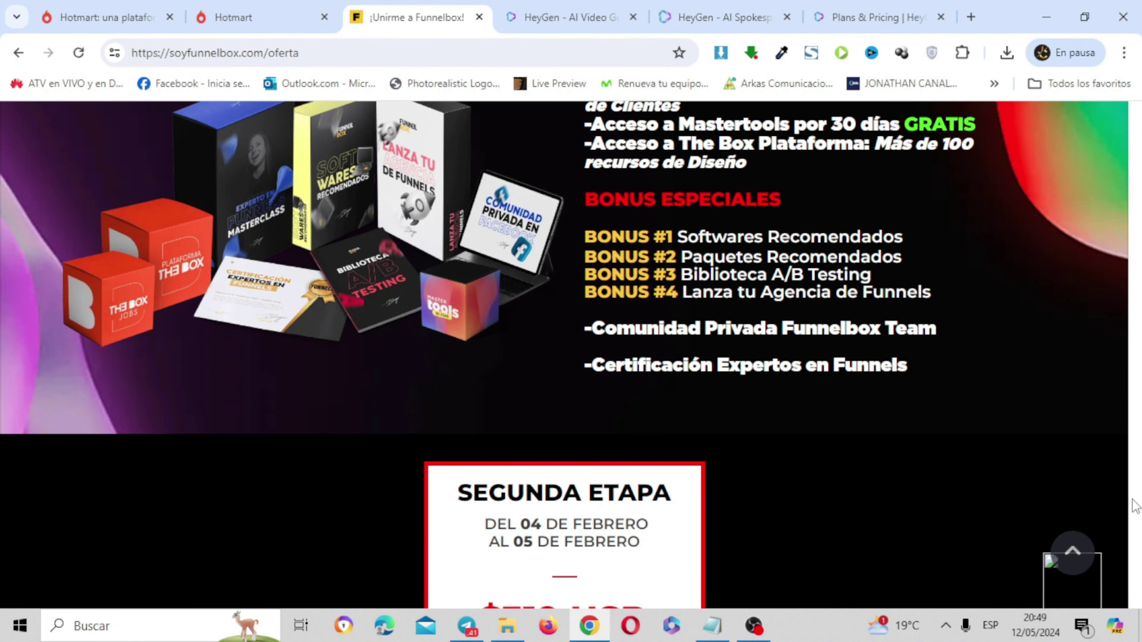
pyautogui.scroll(20, 1135, 131)
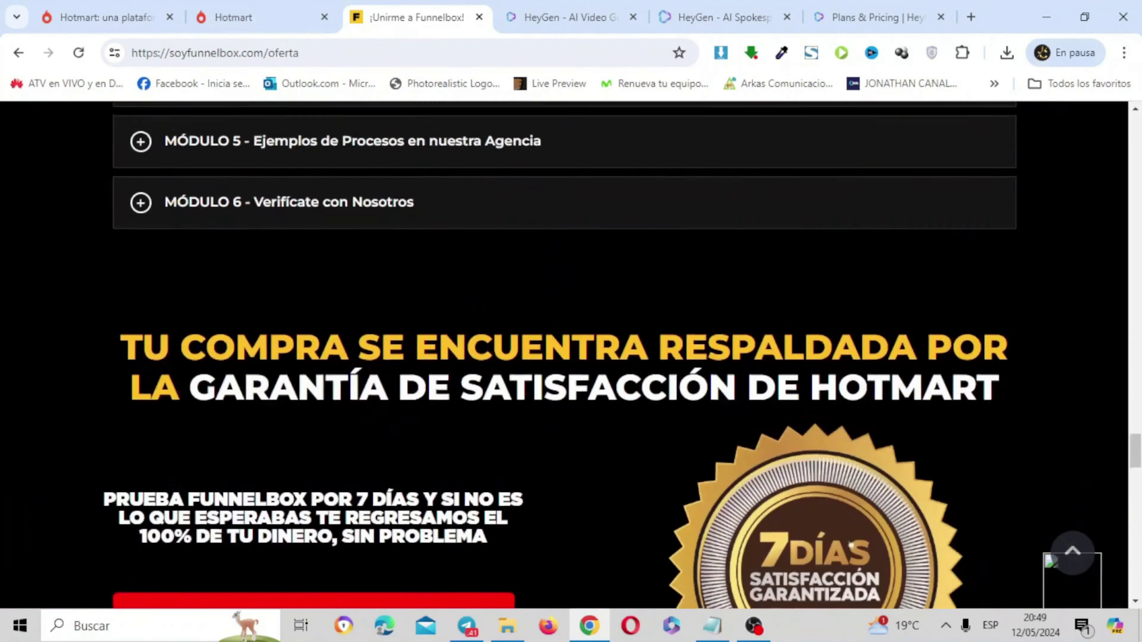
pyautogui.scroll(15, 1140, 113)
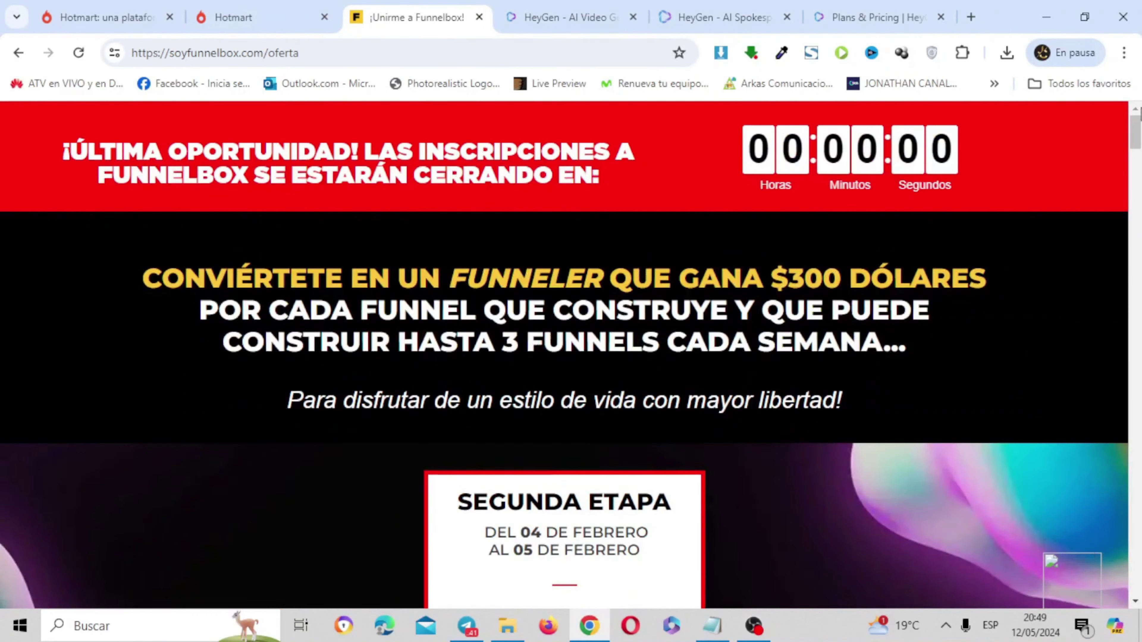
pyautogui.click(299, 53)
pyautogui.hotkey('ctrl', 'c')
pyautogui.rightClick(299, 55)
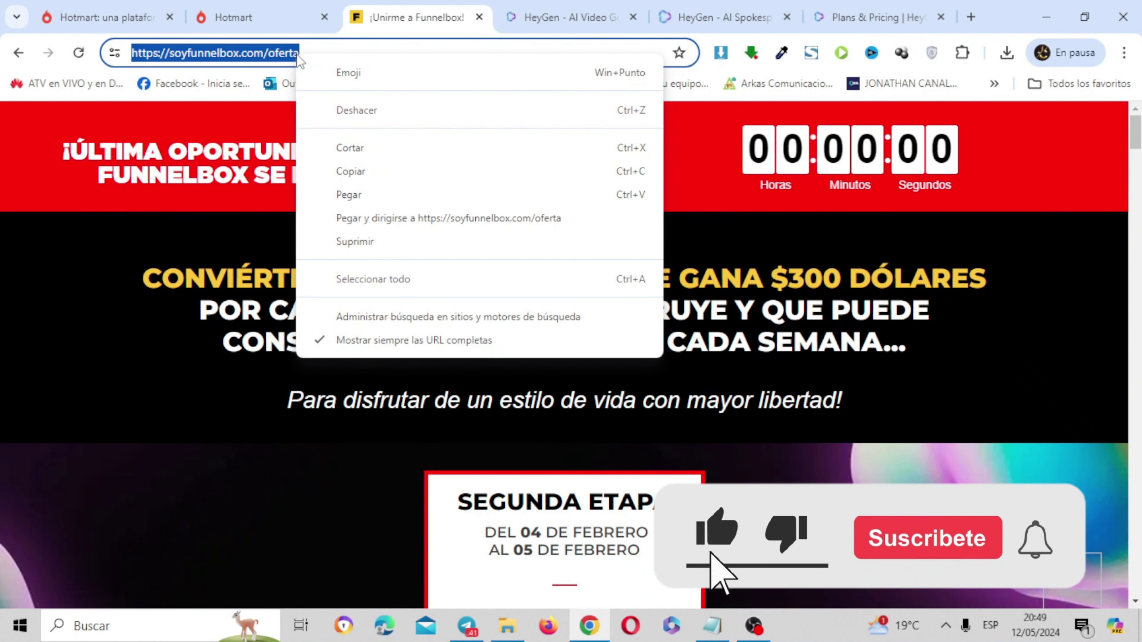
pyautogui.click(398, 174)
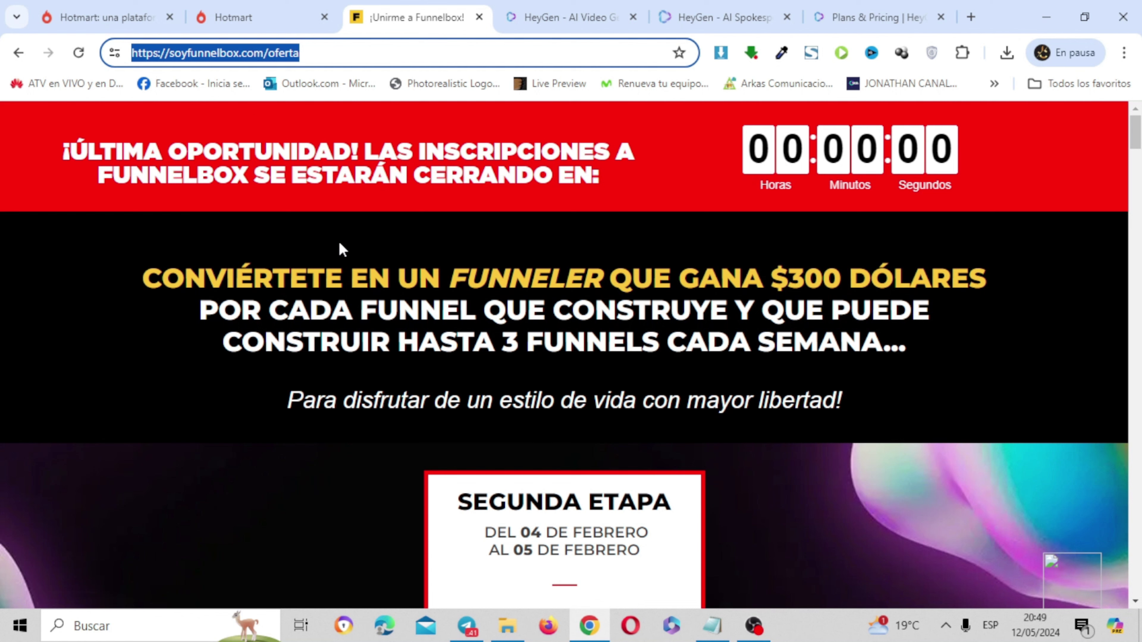
pyautogui.hotkey('ctrl', '5')
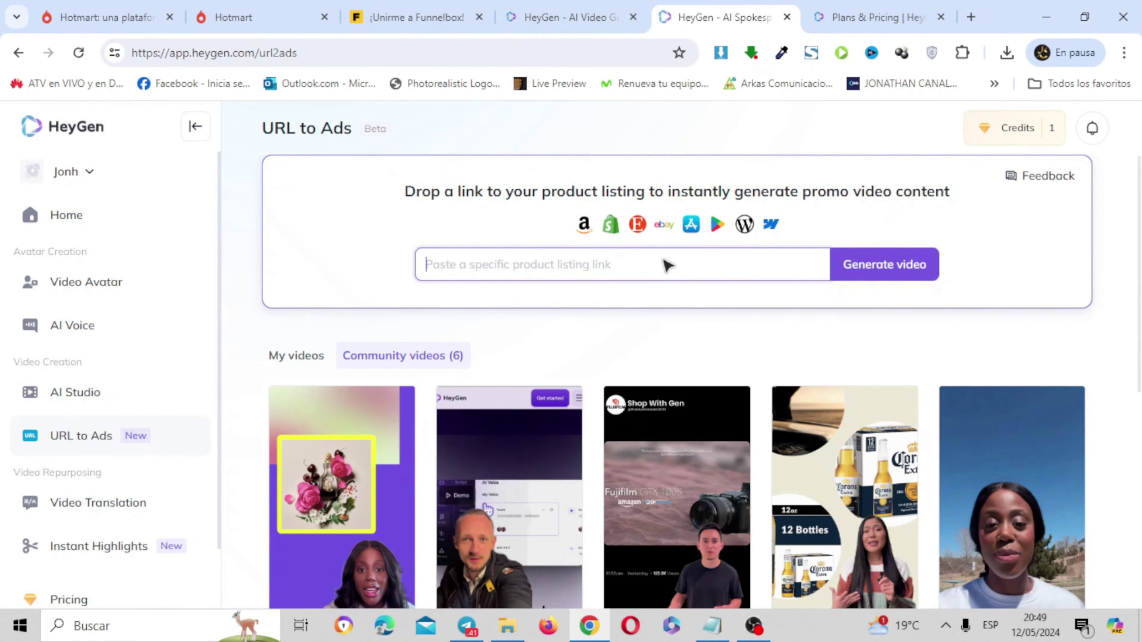
pyautogui.rightClick(577, 267)
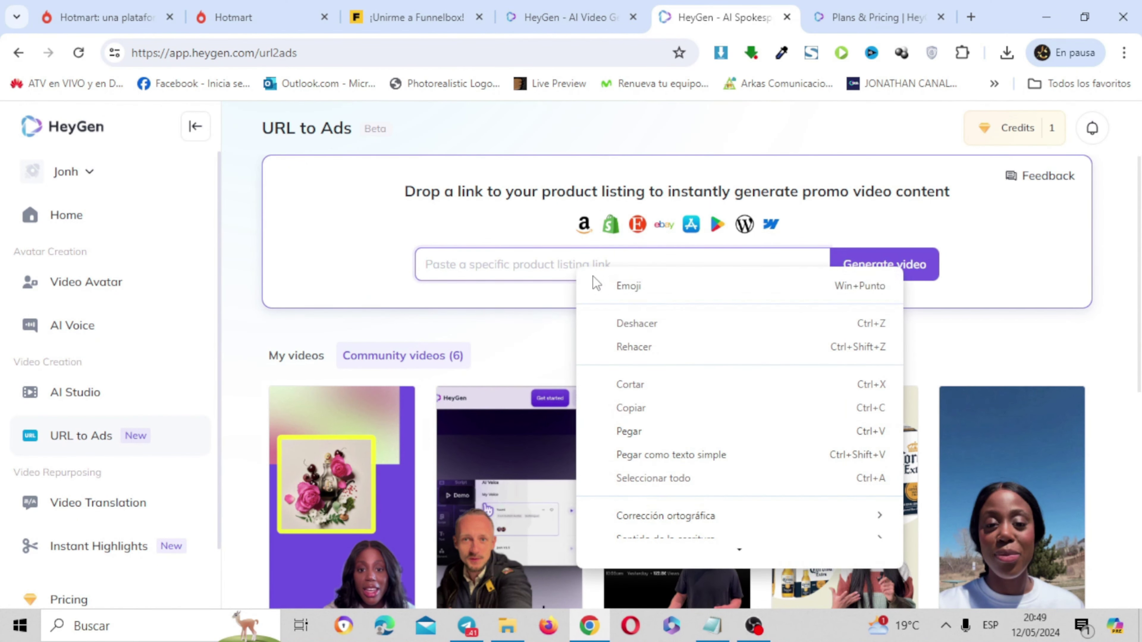
pyautogui.click(652, 432)
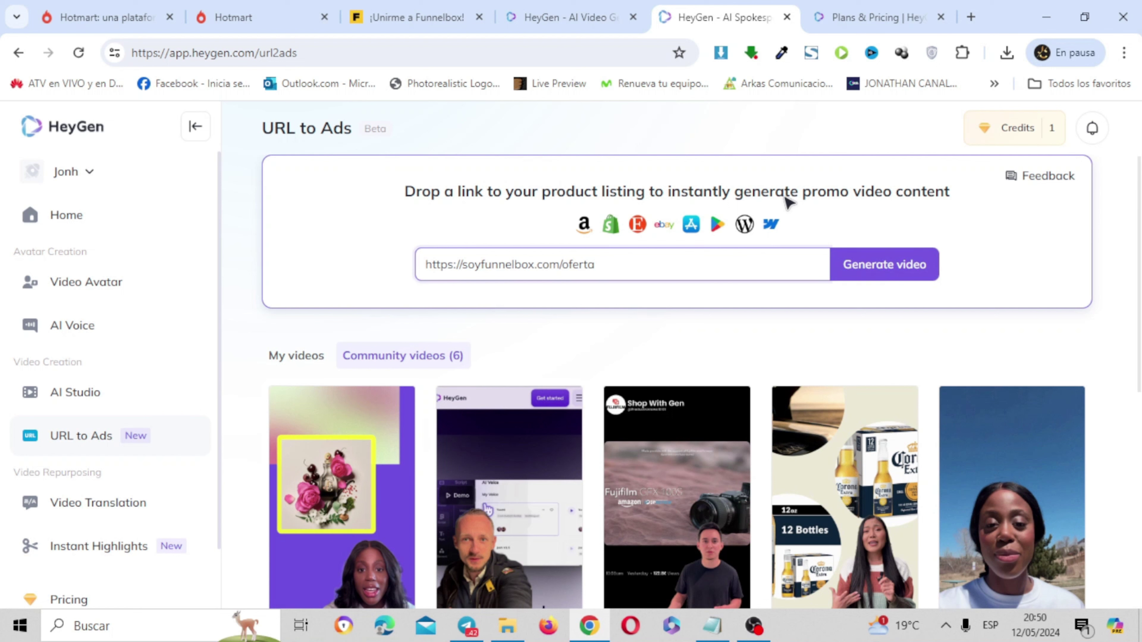
pyautogui.click(877, 279)
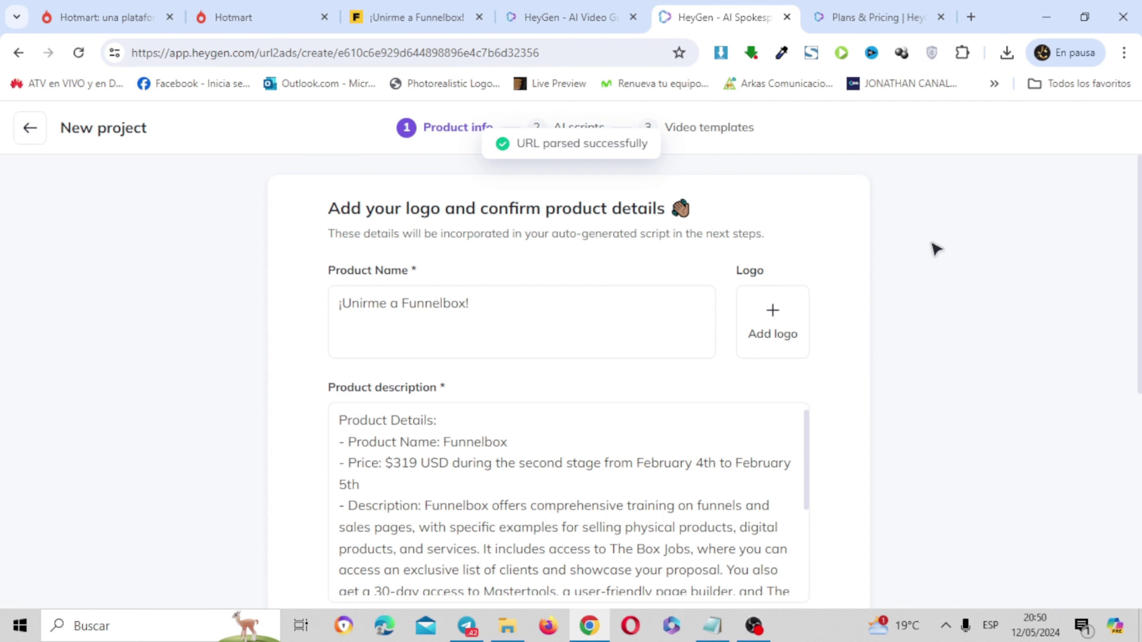
# - Upload FunnelBox_1_oferta-8209883 as the logo and set the product name to "¡Curso de Funnelbox!" followed by the course author's name
pyautogui.click(770, 343)
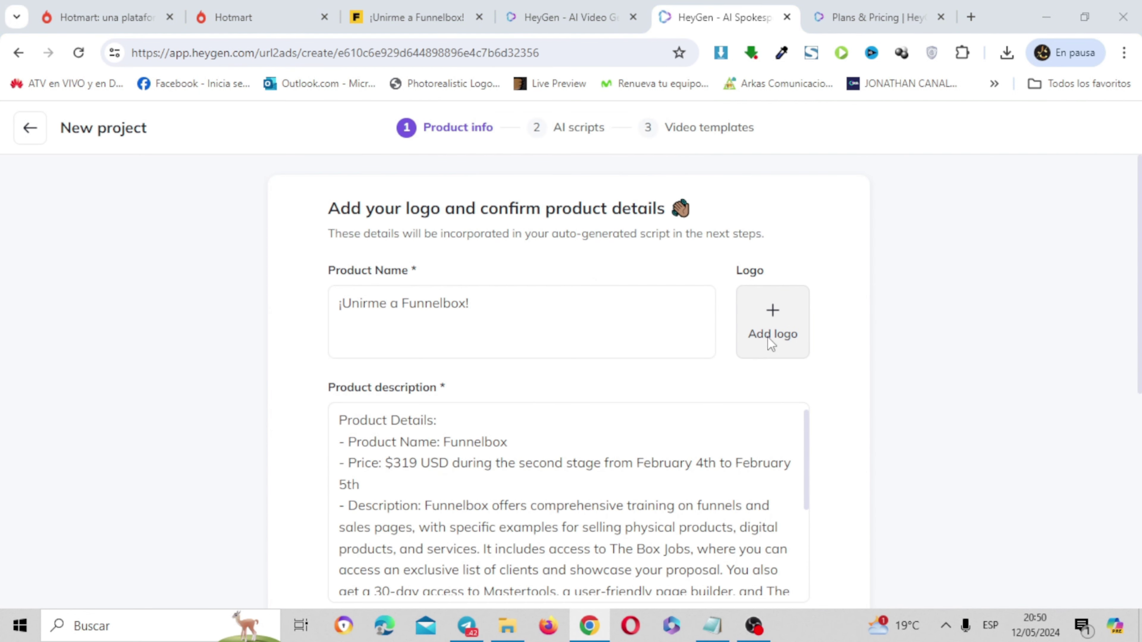
pyautogui.moveTo(543, 126); pyautogui.dragTo(543, 336)
pyautogui.click(388, 300)
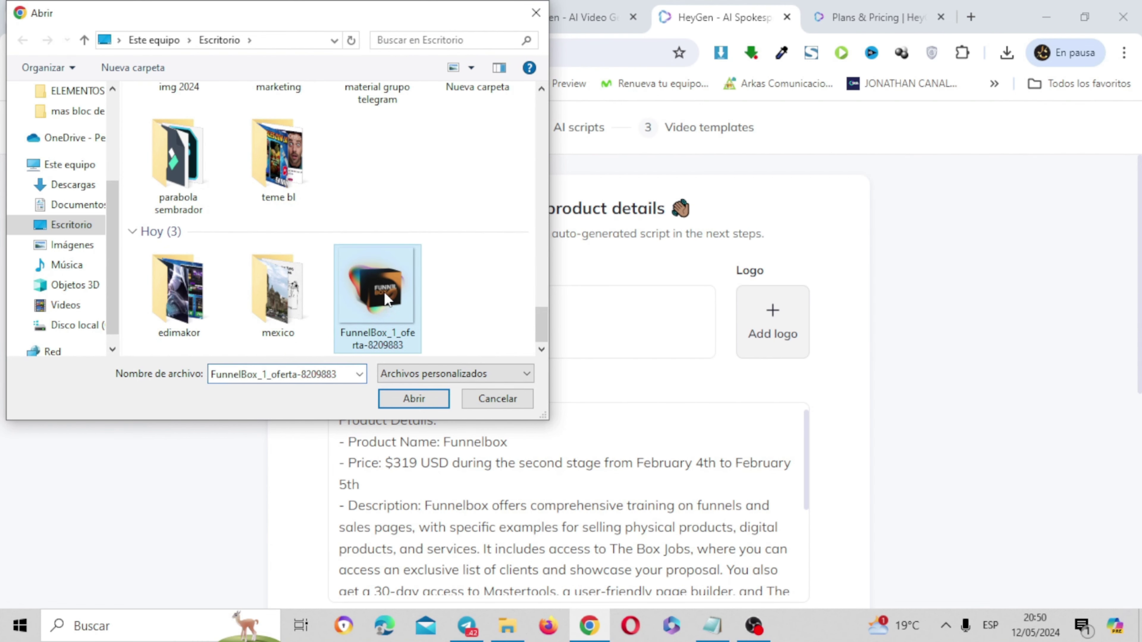
pyautogui.click(437, 404)
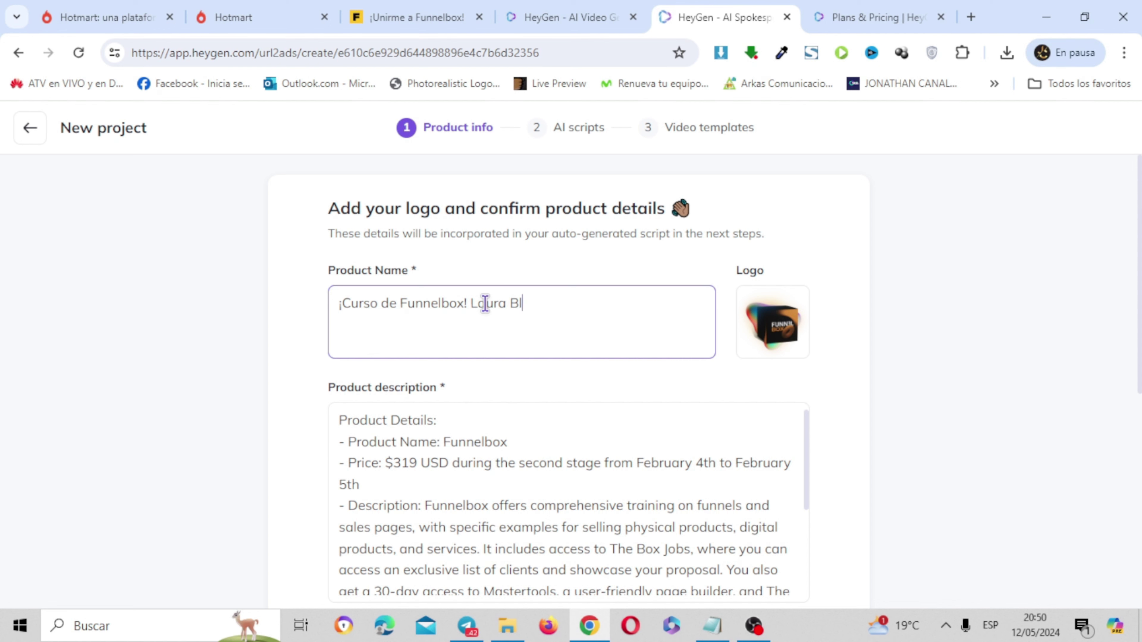
pyautogui.write('ago')
# - Remove the seven screenshot images from the project media, keeping the product boxes and the 7-day guarantee seal
pyautogui.scroll(-8, 605, 274)
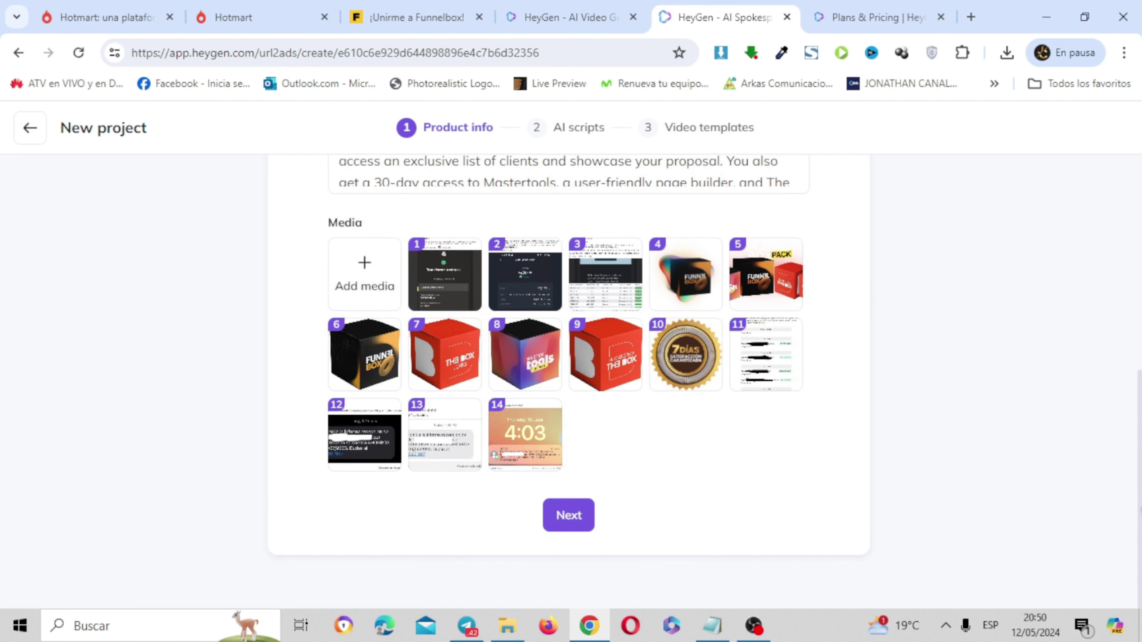
pyautogui.click(467, 259)
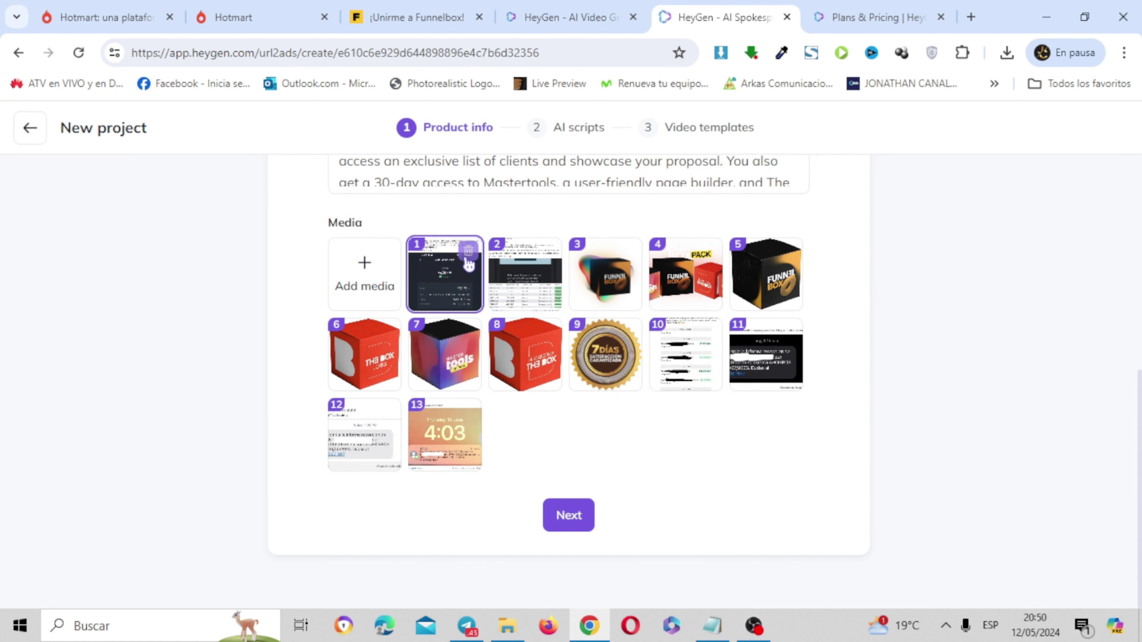
pyautogui.click(470, 255)
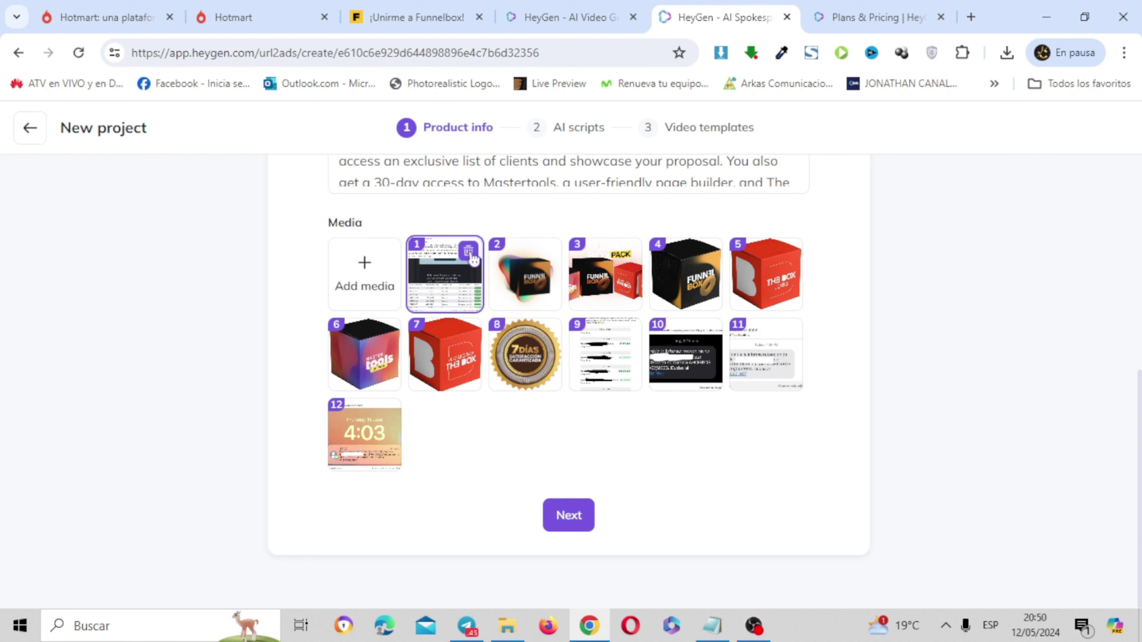
pyautogui.click(470, 255)
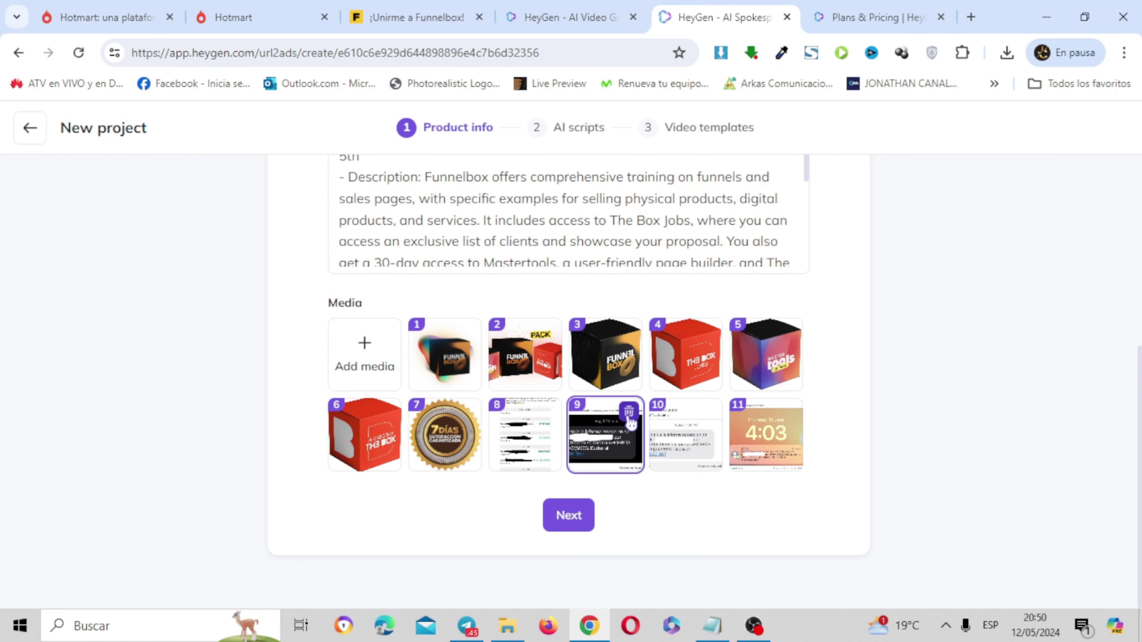
pyautogui.click(629, 412)
pyautogui.click(548, 413)
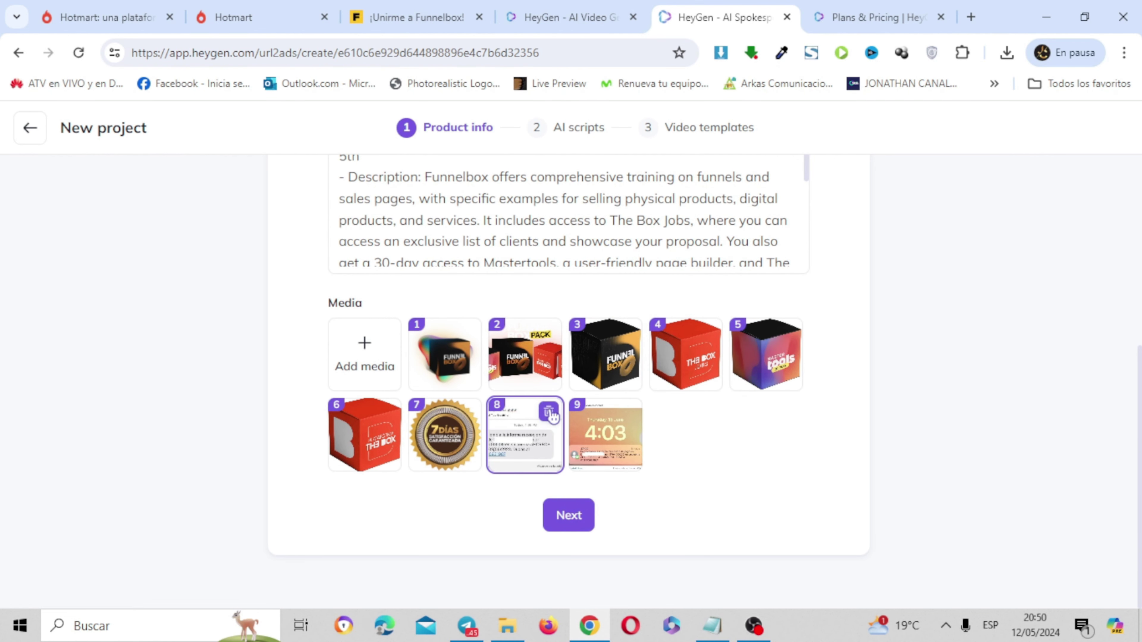
pyautogui.click(558, 413)
pyautogui.click(558, 415)
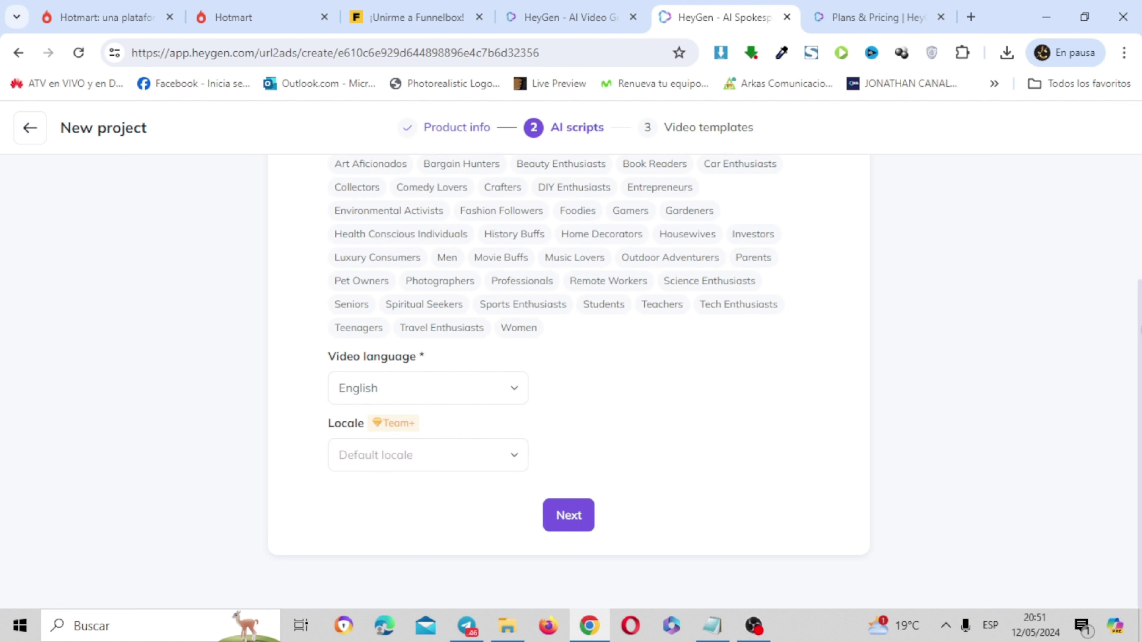
# - Set the ads' target audience to Tech Enthusiasts, Students and Remote Workers
pyautogui.scroll(4, 577, 518)
pyautogui.scroll(1, 570, 382)
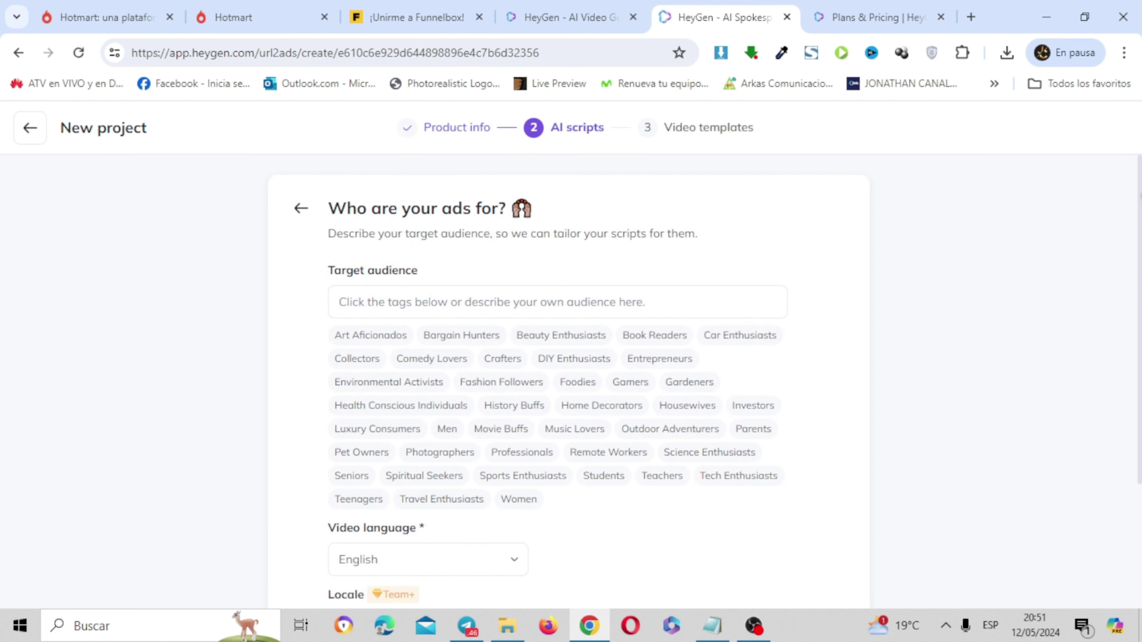
pyautogui.scroll(-1, 569, 383)
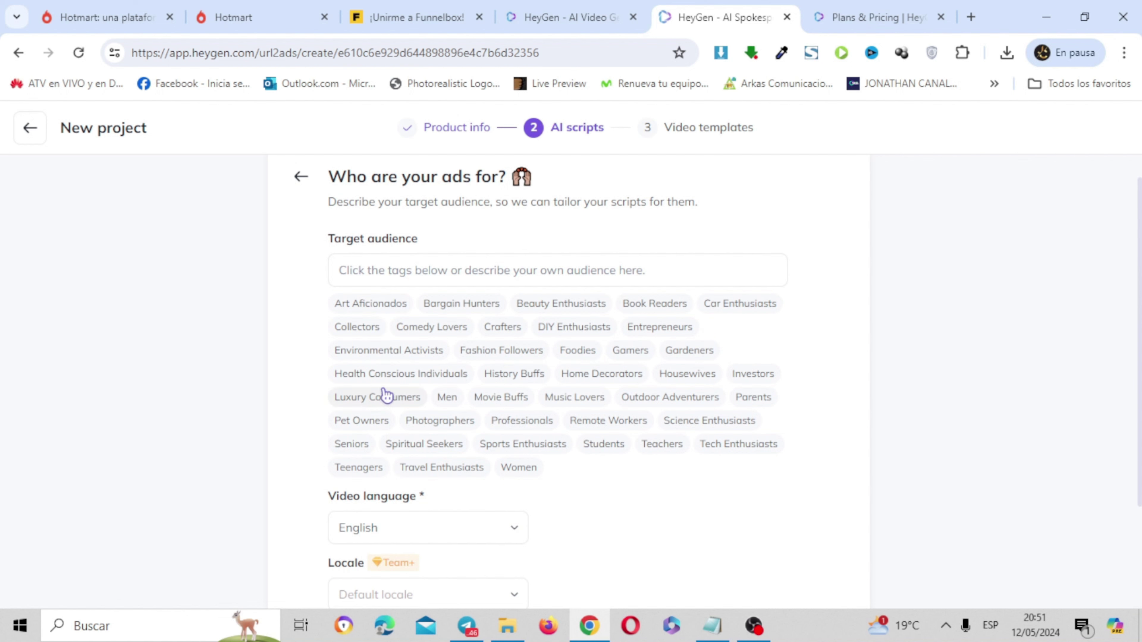
pyautogui.click(746, 456)
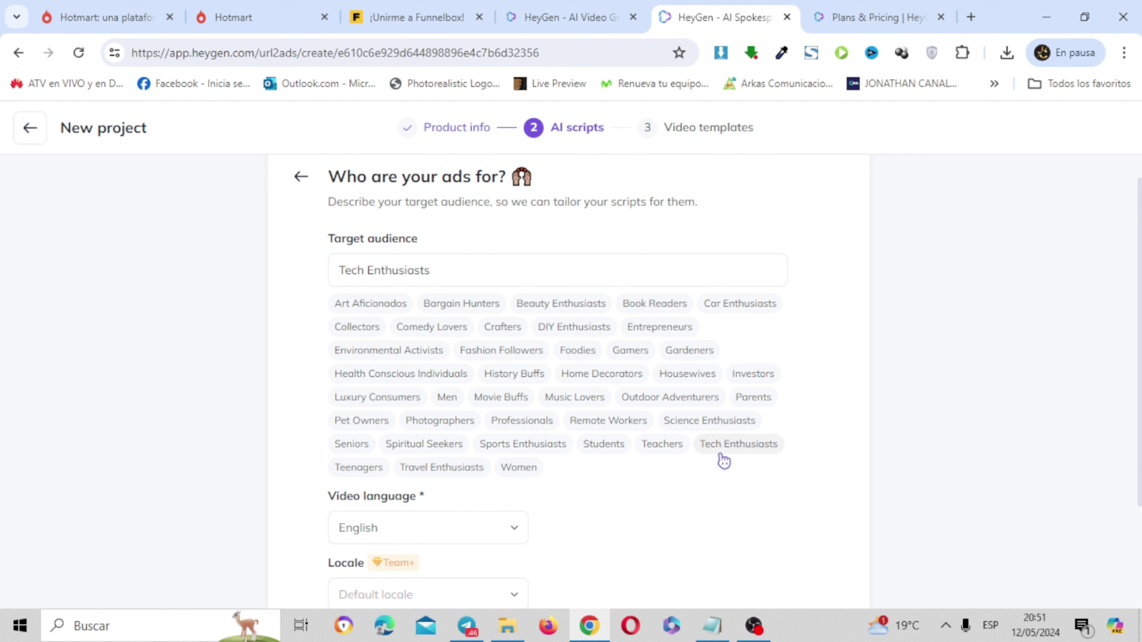
pyautogui.click(618, 454)
pyautogui.click(621, 427)
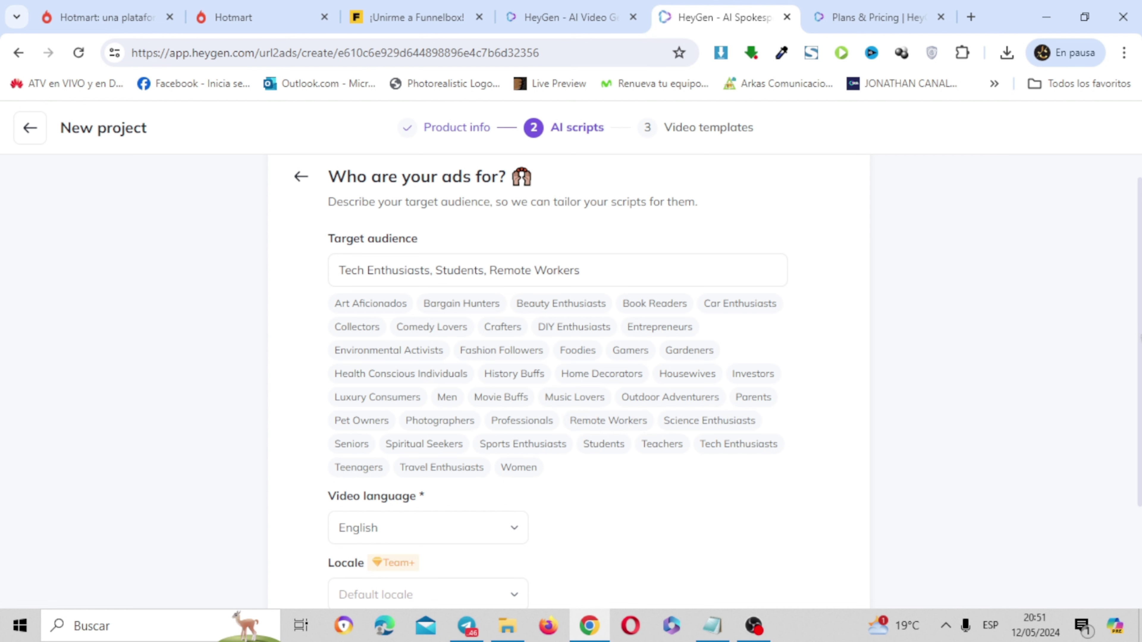
# - Set the video language to Spanish and generate the AI scripts
pyautogui.scroll(-3, 517, 402)
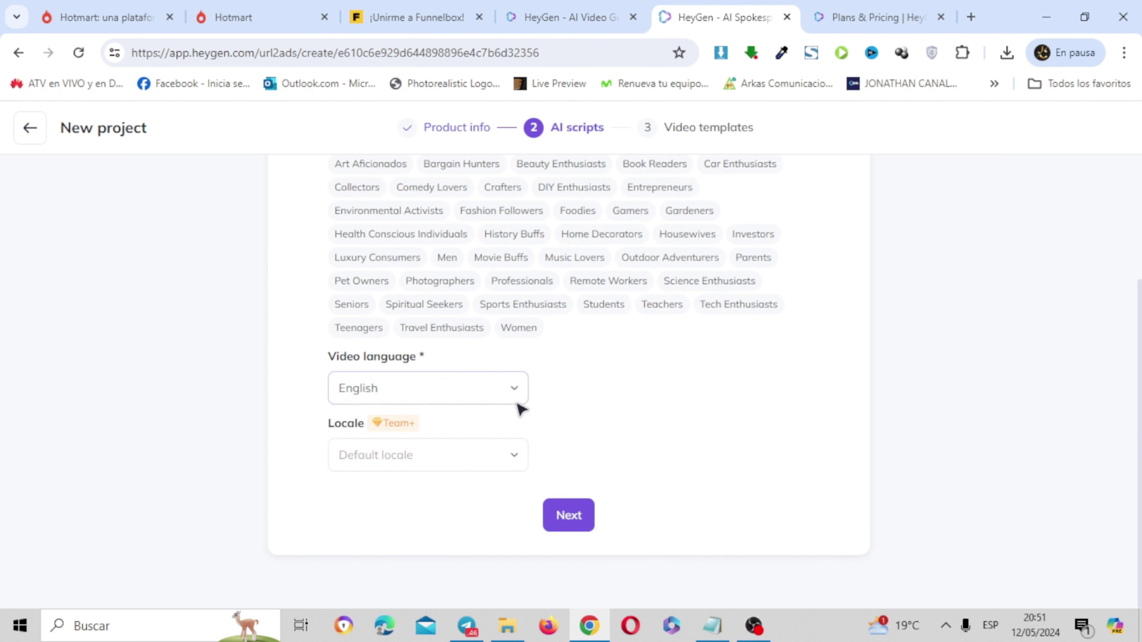
pyautogui.click(515, 395)
pyautogui.click(409, 281)
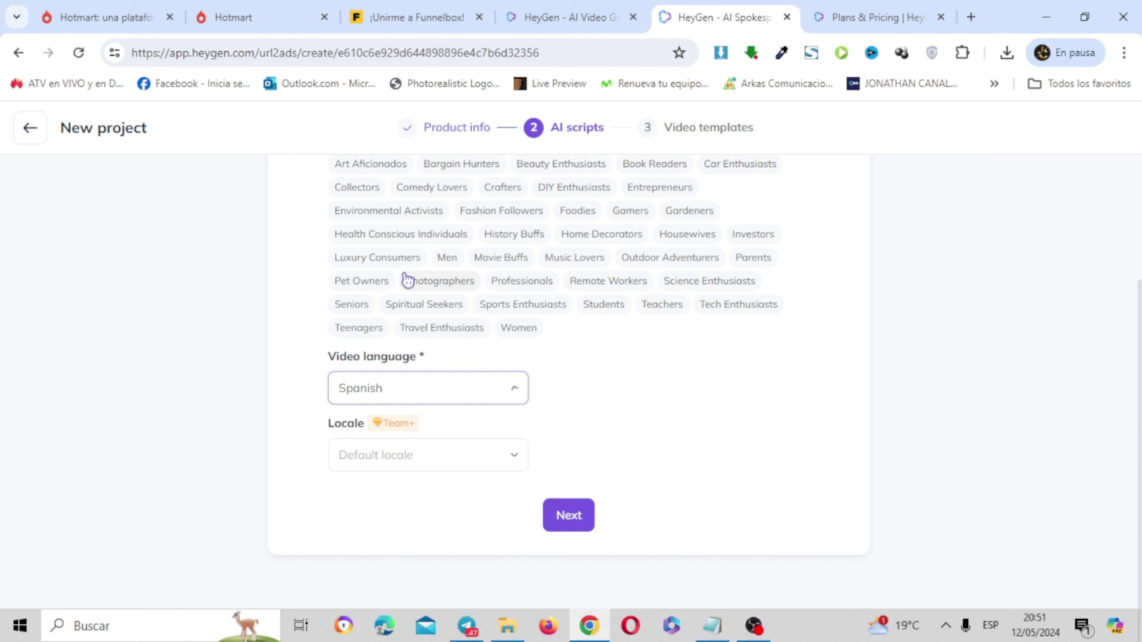
pyautogui.click(564, 515)
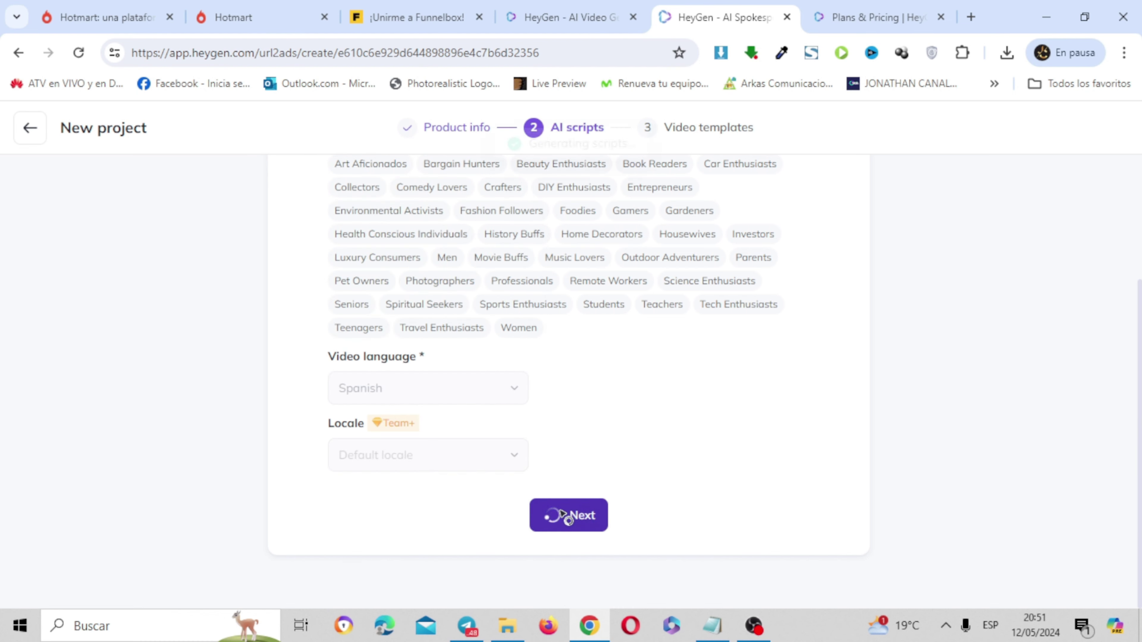
# - Choose the "Quick demonstration" script, save its text as generated and continue to the video templates
pyautogui.scroll(1, 1140, 290)
pyautogui.moveTo(1139, 290); pyautogui.dragTo(1138, 506)
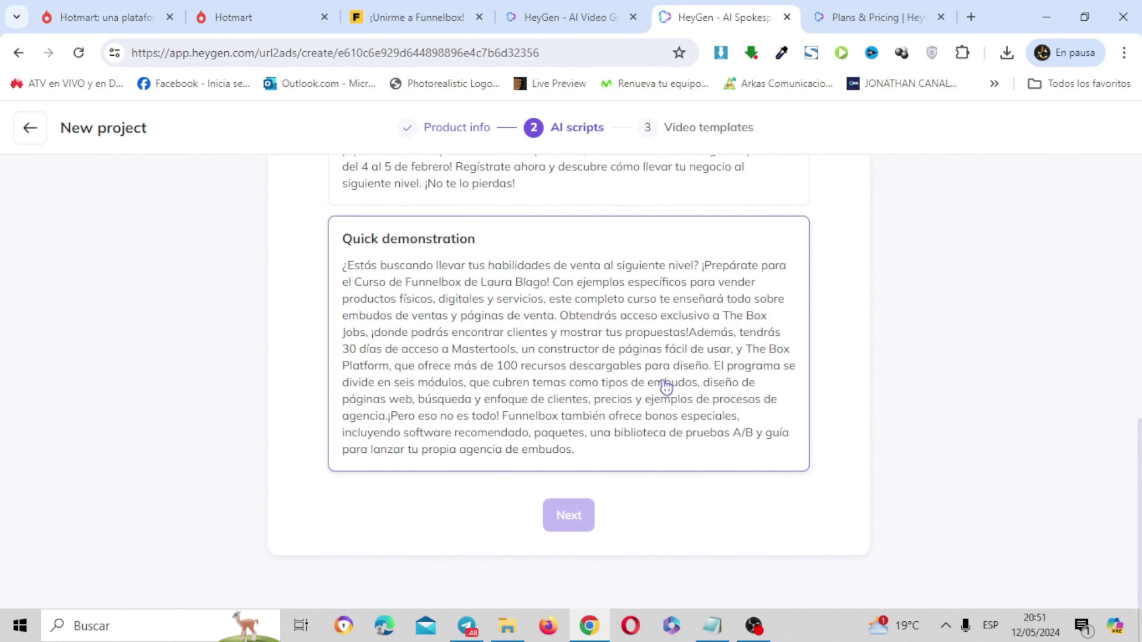
pyautogui.click(650, 383)
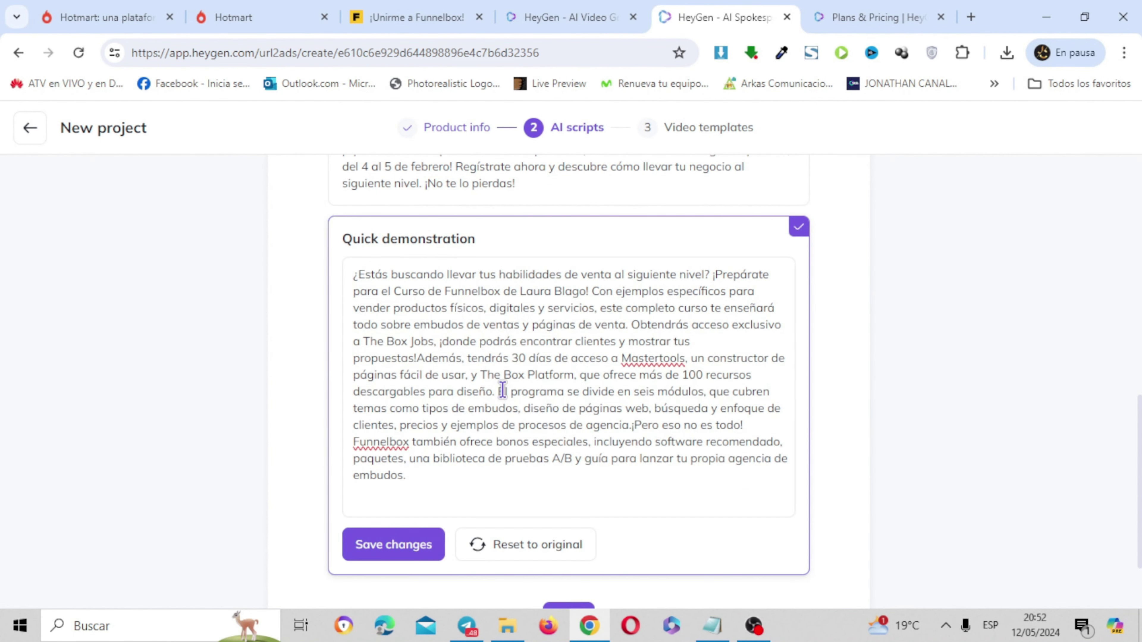
pyautogui.click(412, 546)
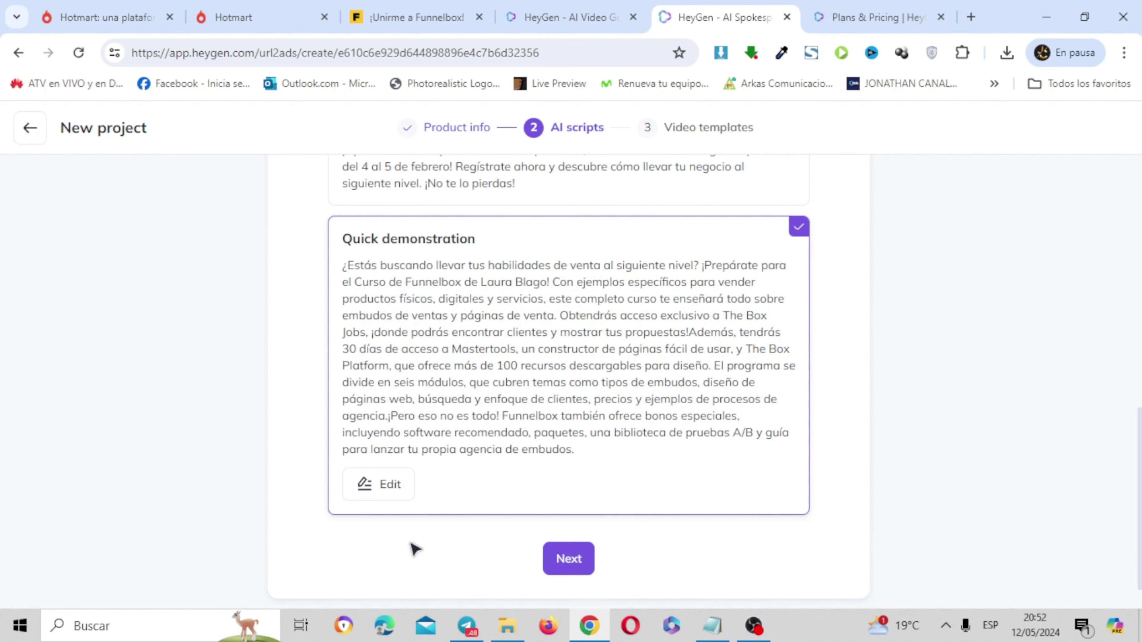
pyautogui.click(569, 559)
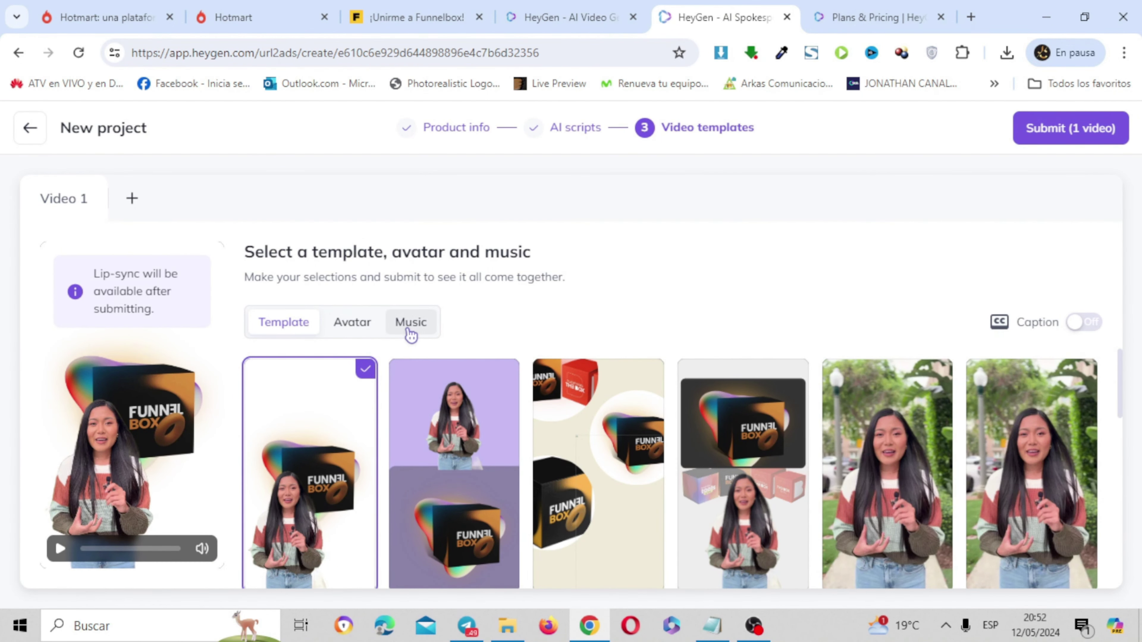
# - Examine the available music, avatars and templates for the ad, and play a preview of the preselected template
pyautogui.click(408, 331)
pyautogui.click(350, 323)
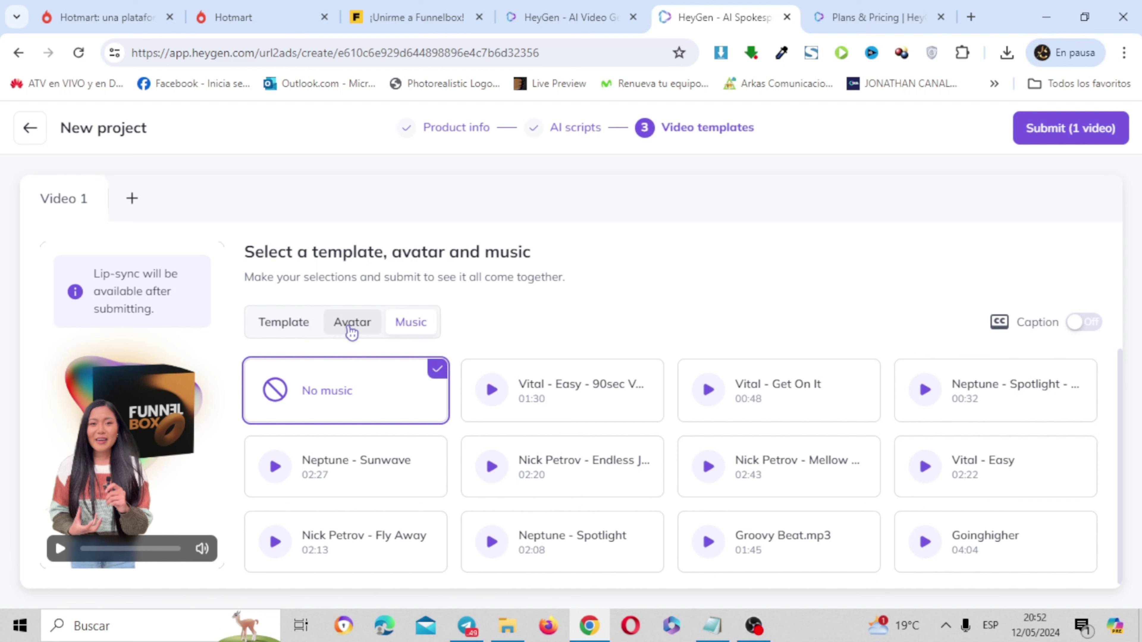
pyautogui.click(305, 330)
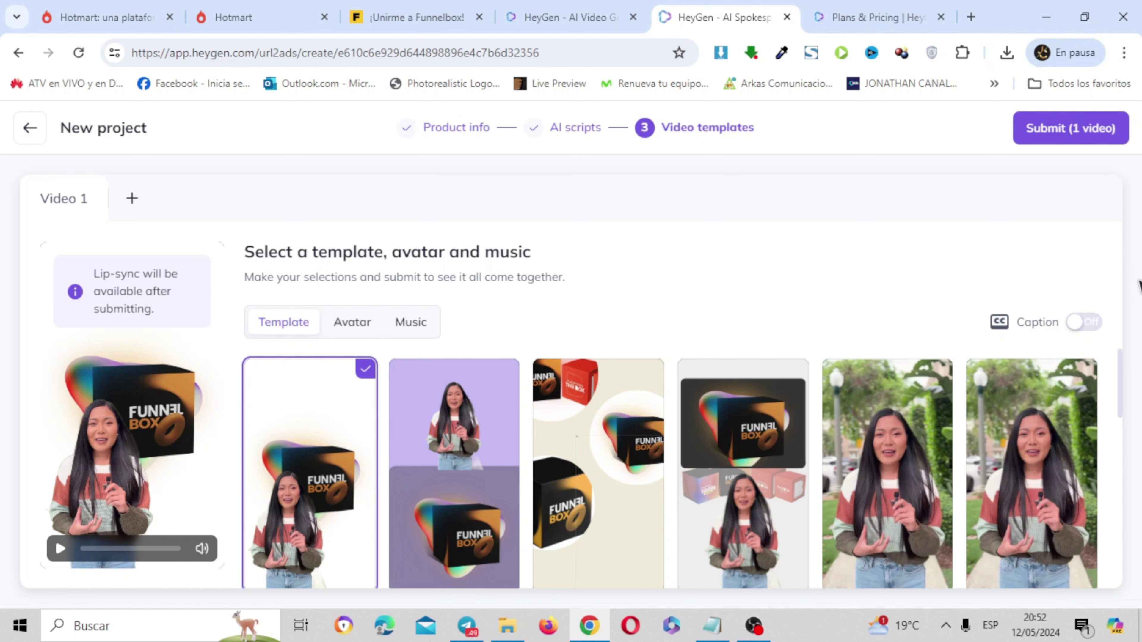
pyautogui.click(60, 549)
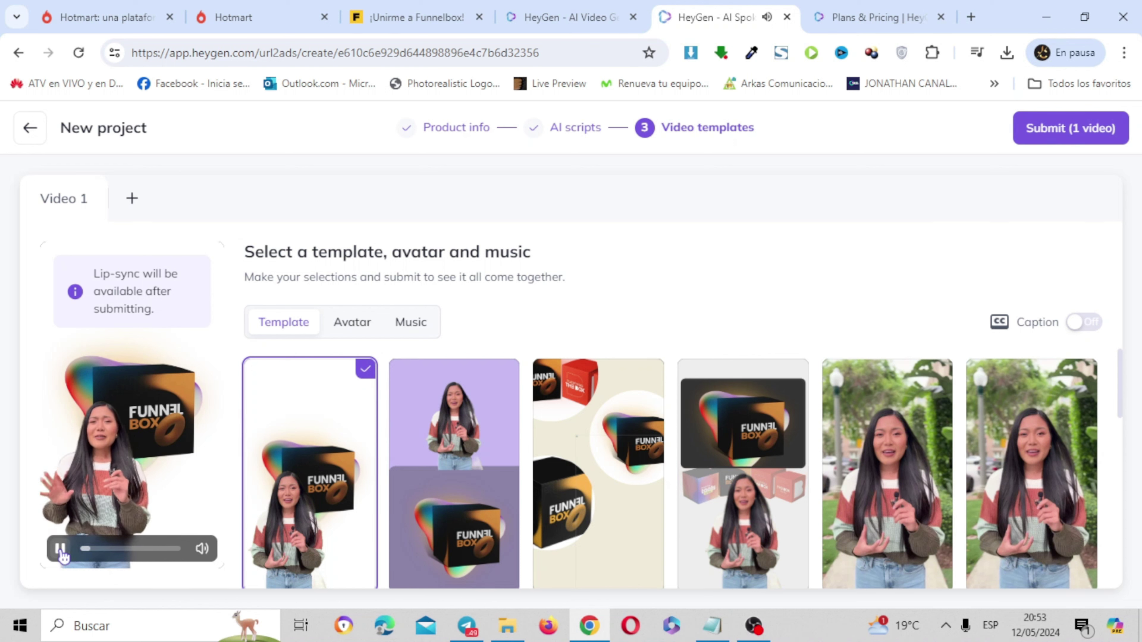
pyautogui.click(61, 549)
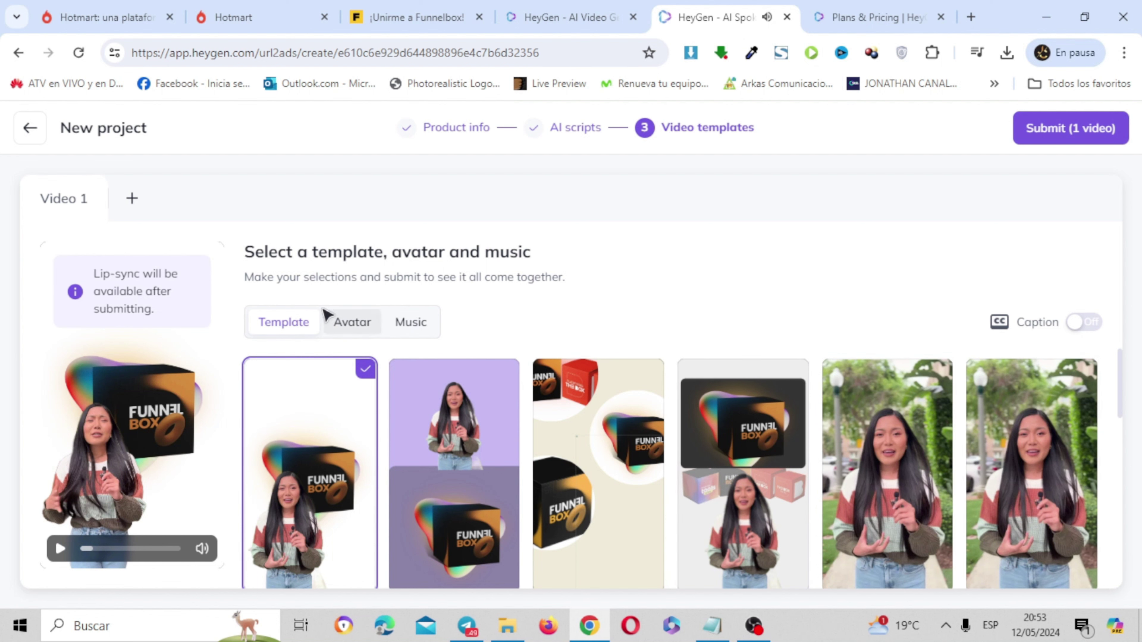
pyautogui.click(360, 330)
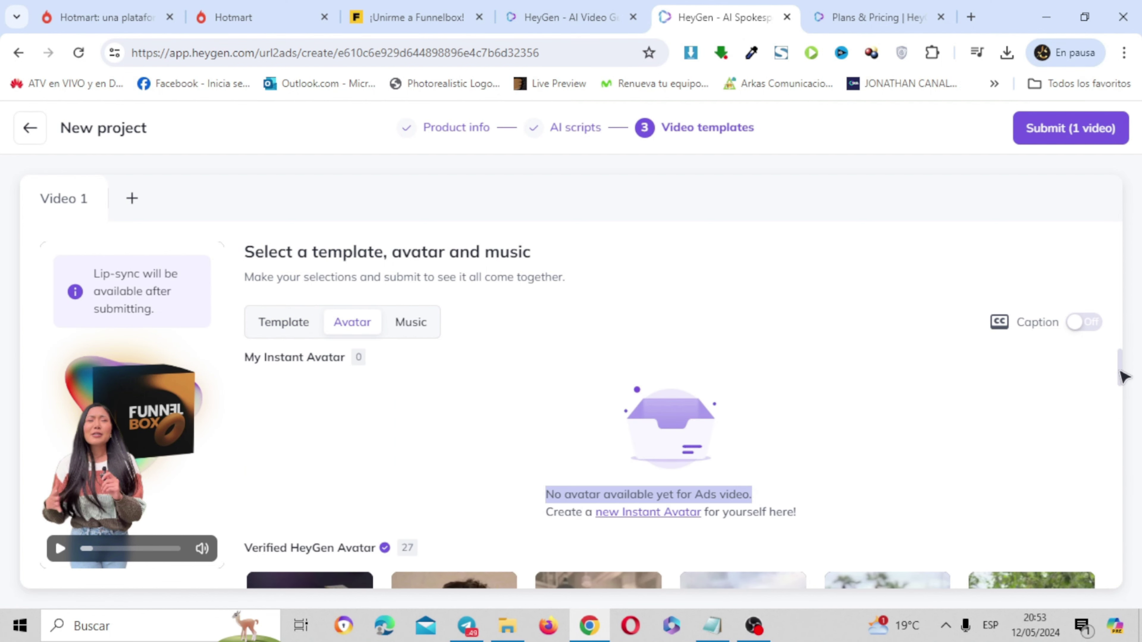
pyautogui.moveTo(1122, 378); pyautogui.dragTo(1128, 324)
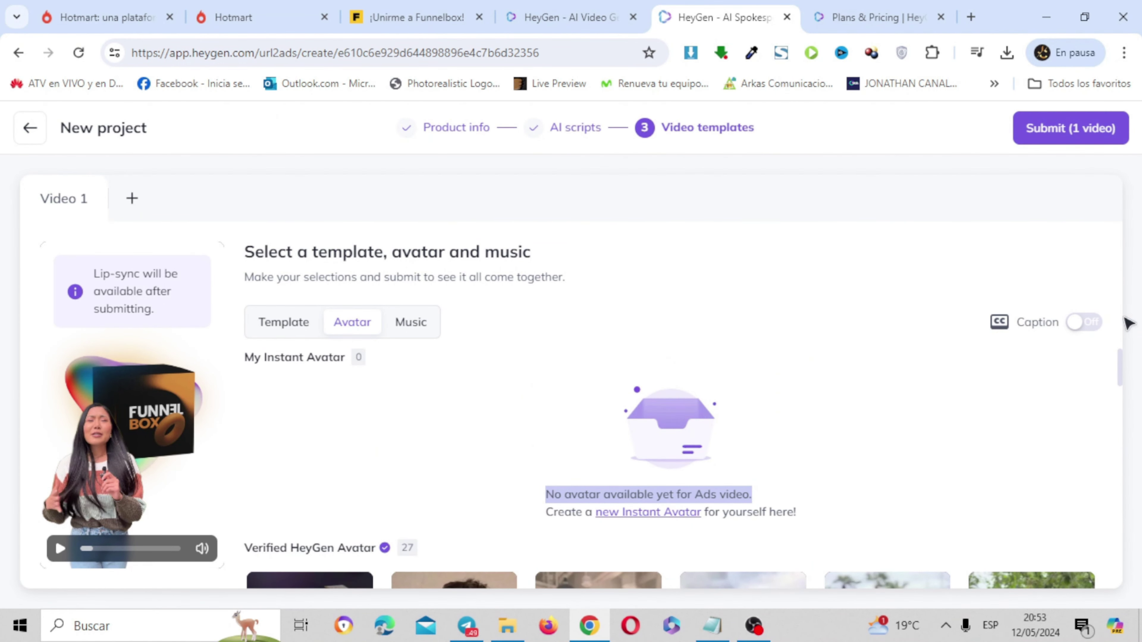
pyautogui.click(277, 329)
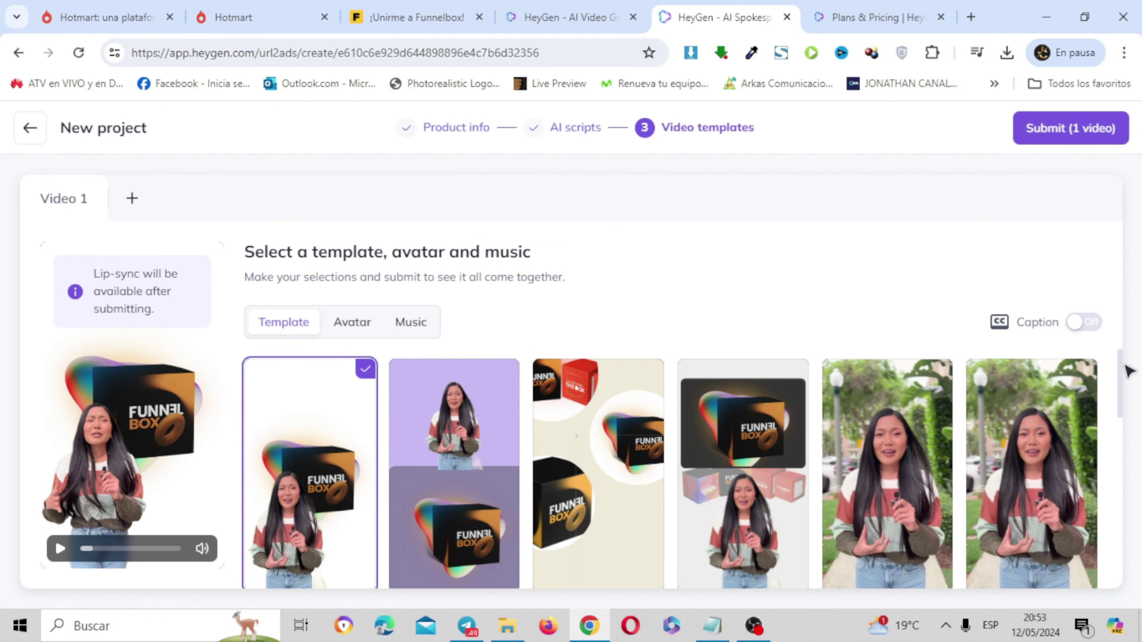
pyautogui.moveTo(1125, 374); pyautogui.dragTo(1136, 346)
# - Select the template with a framed product image above a row of boxes, and preview its middle and ending
pyautogui.click(756, 448)
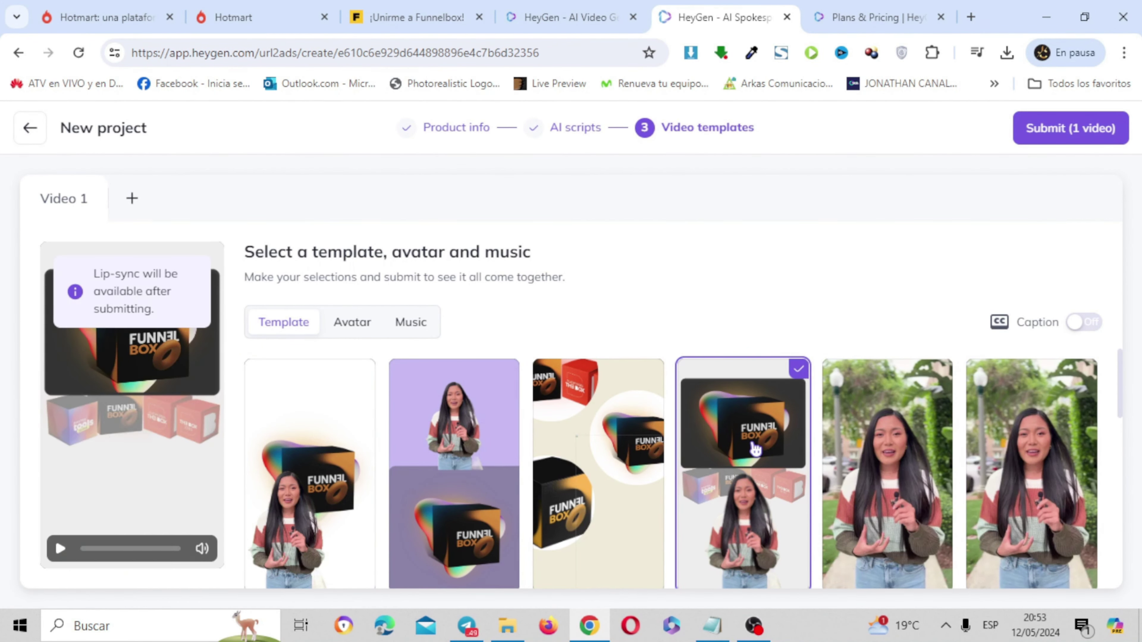
pyautogui.click(60, 549)
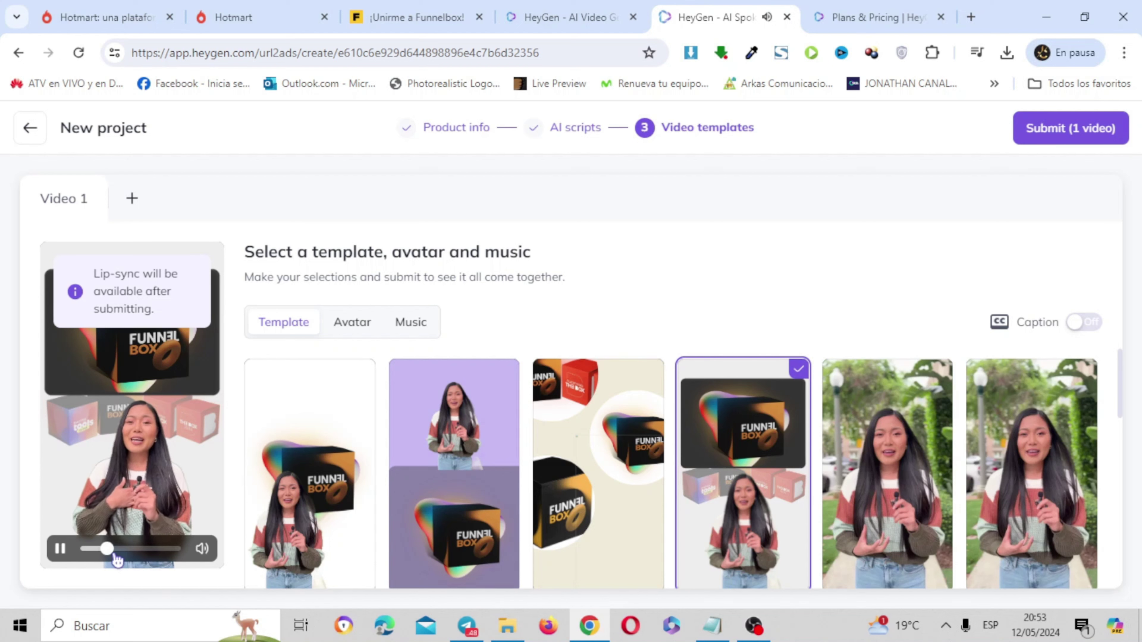
pyautogui.click(149, 549)
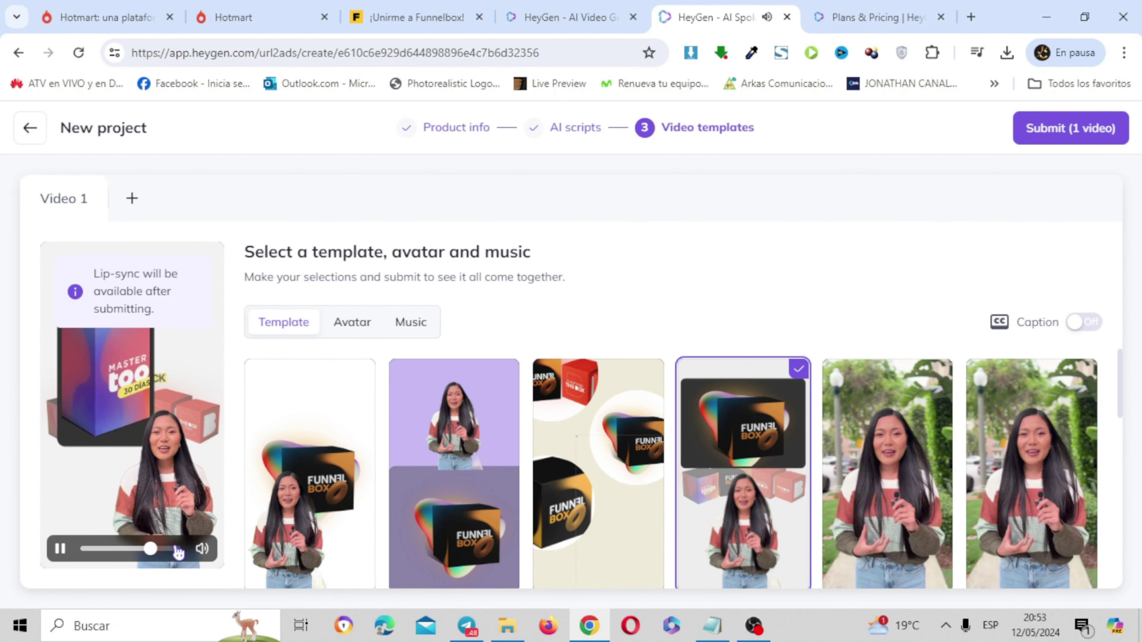
pyautogui.click(177, 549)
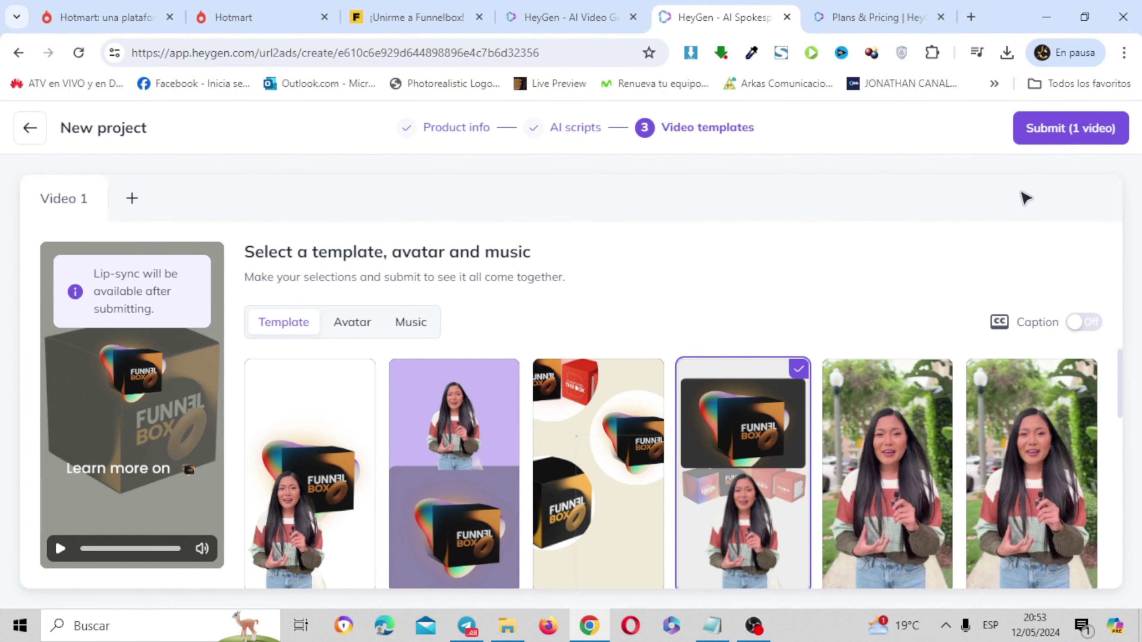
# - Submit the ad video for generation and return to the URL to Ads page to check its progress
pyautogui.click(1059, 132)
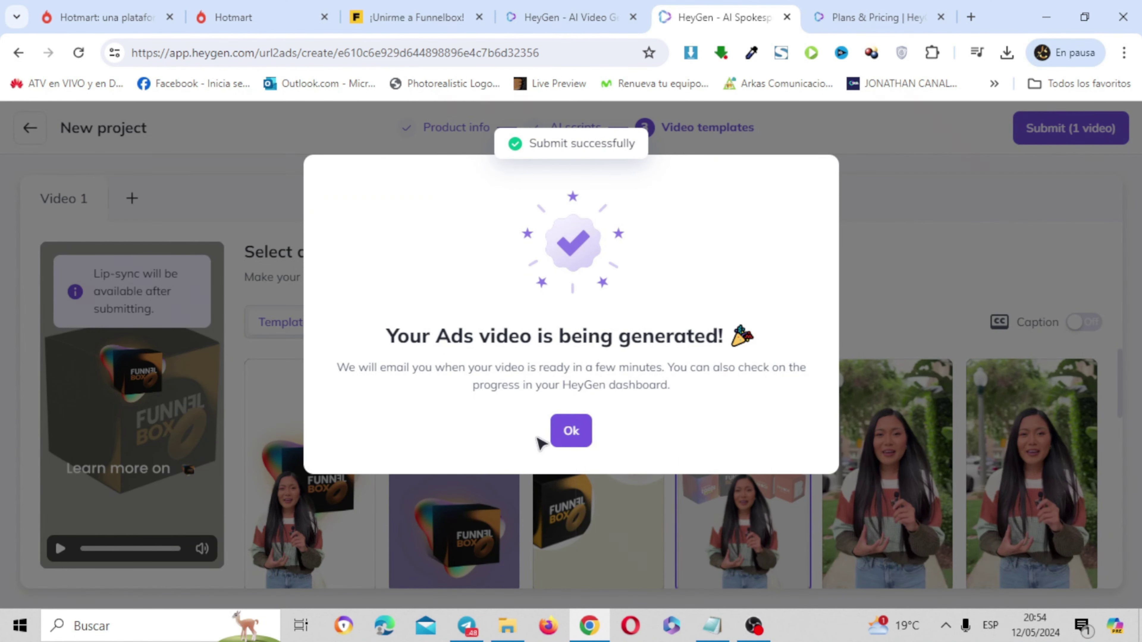
pyautogui.click(573, 433)
pyautogui.click(629, 166)
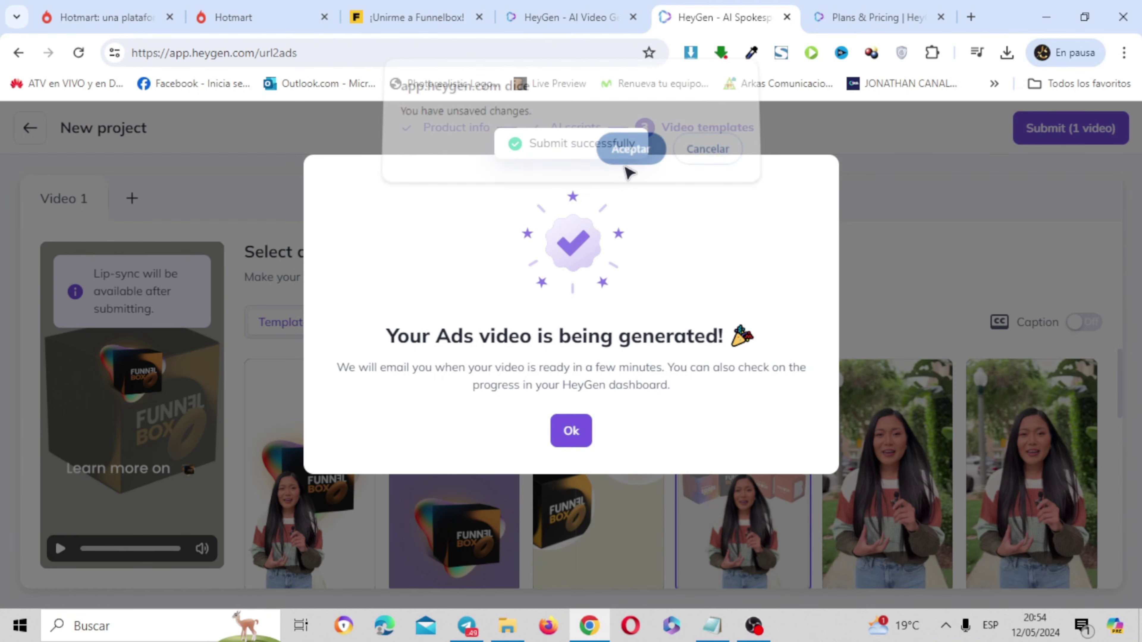
pyautogui.scroll(-3, 1139, 383)
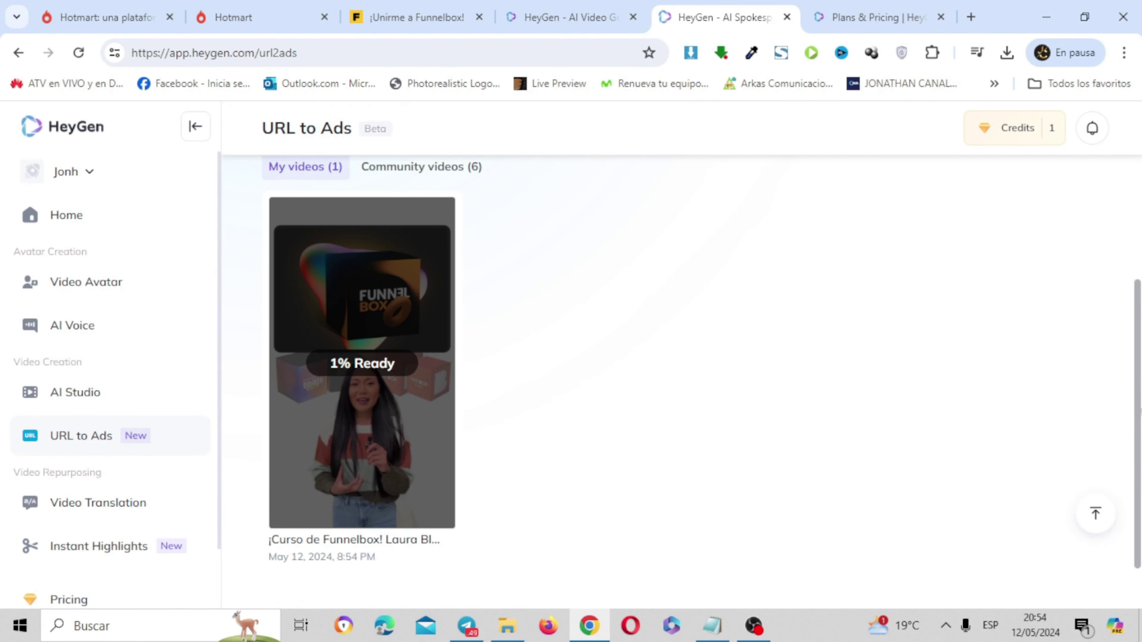